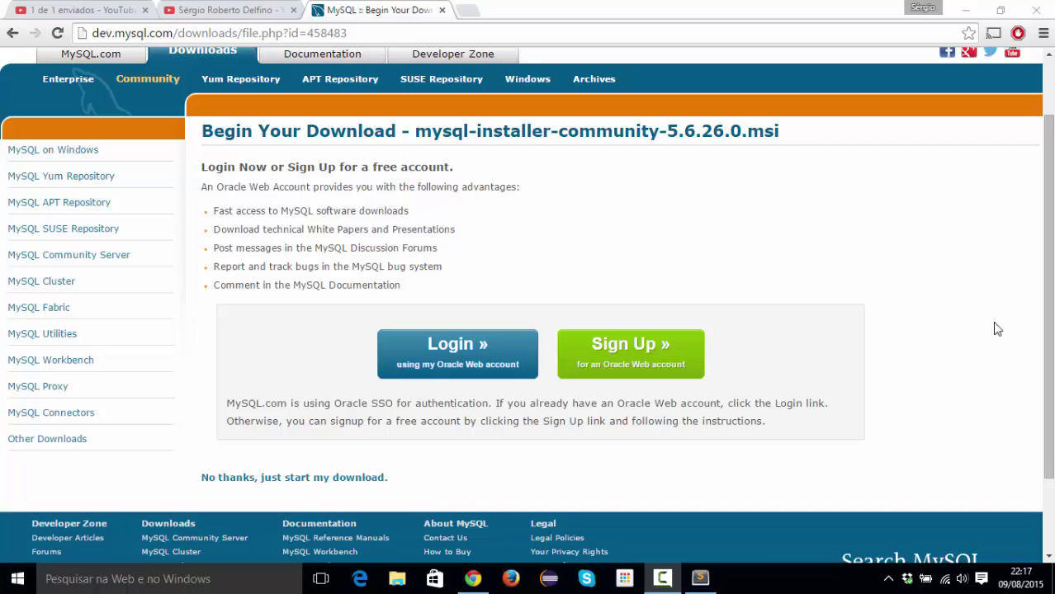
Switch from the mysql-installer-community-5.6.26.0.msi download page to File Explorer.
left_click(396, 579)
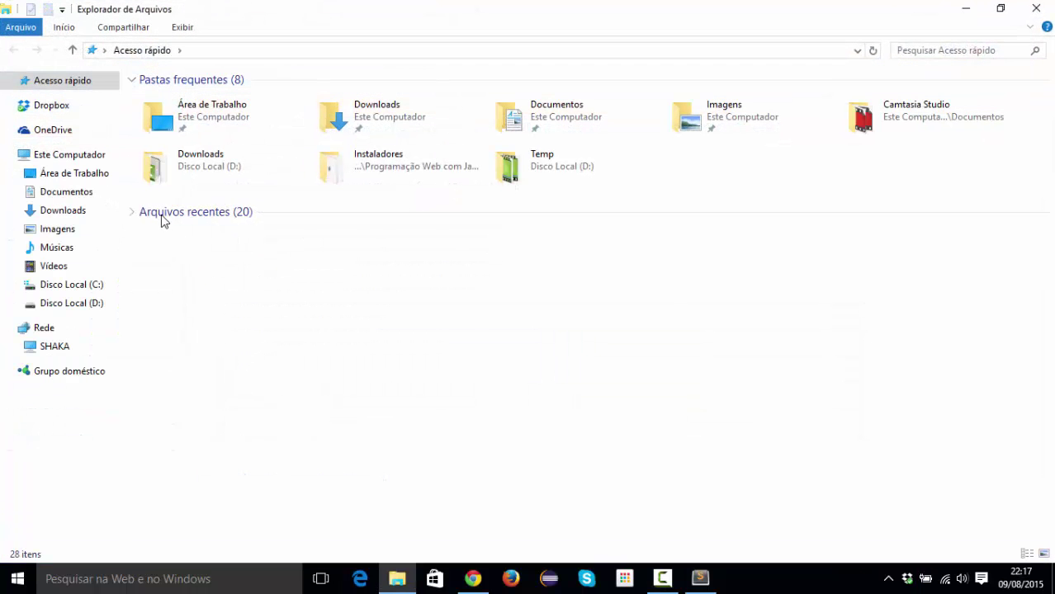
Browse to C:\Programação Web com Java\Instaladores and locate the MySQL installer file.
left_click(85, 286)
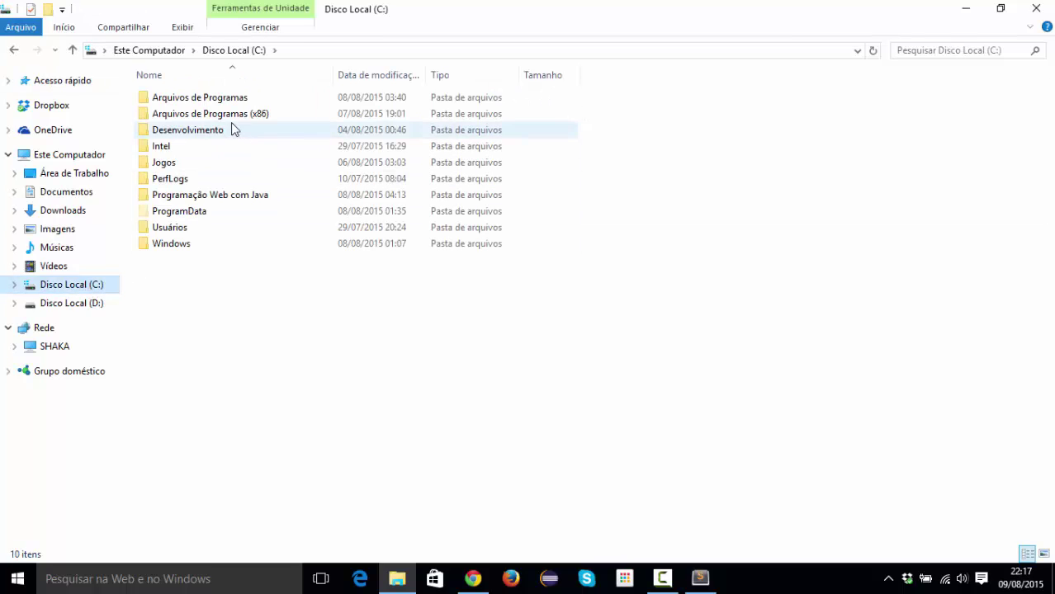
double_click(200, 195)
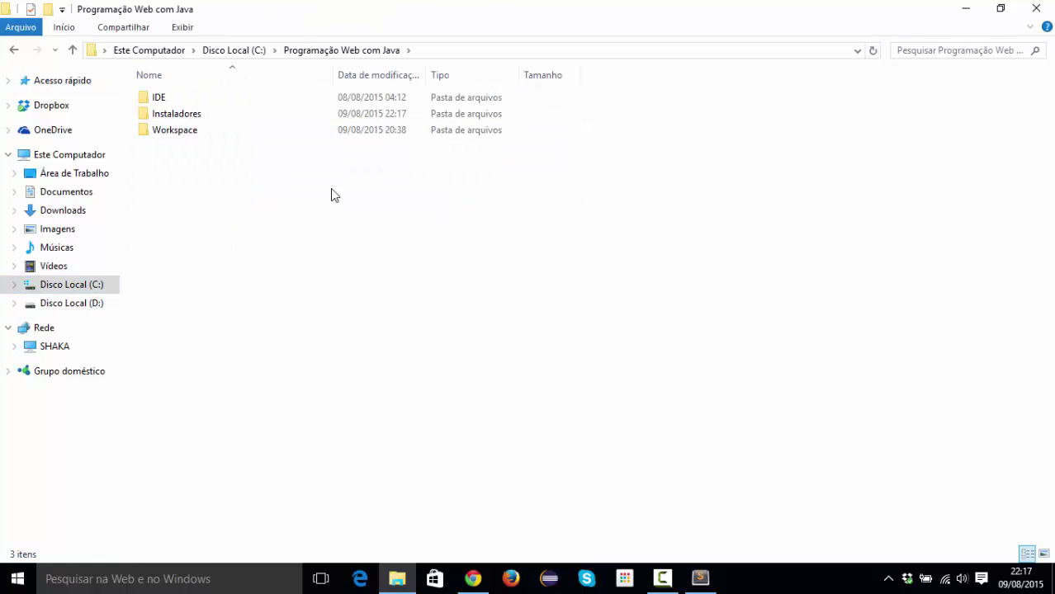
double_click(194, 116)
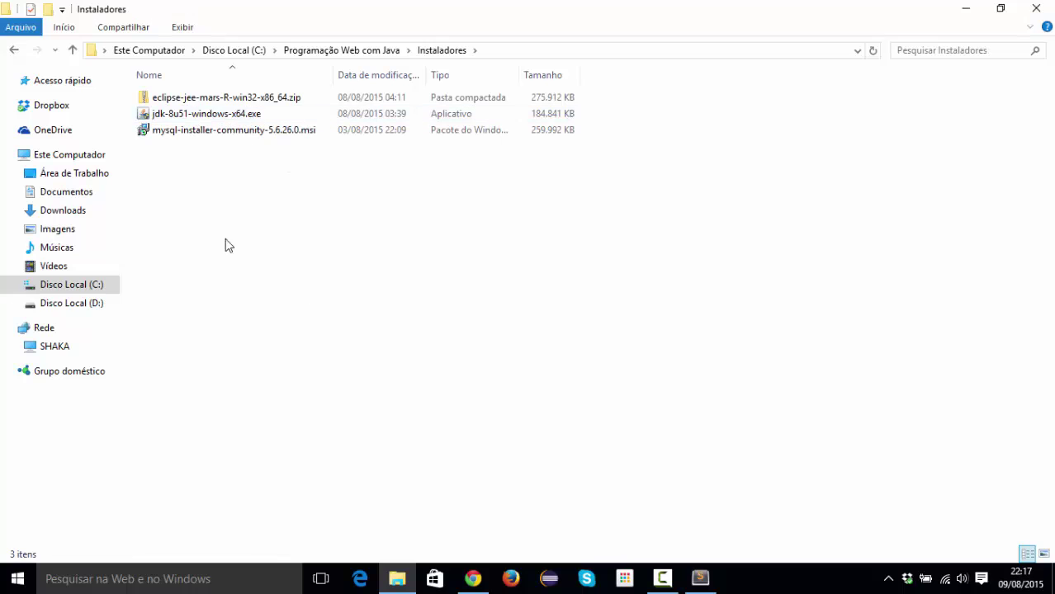
left_click(192, 137)
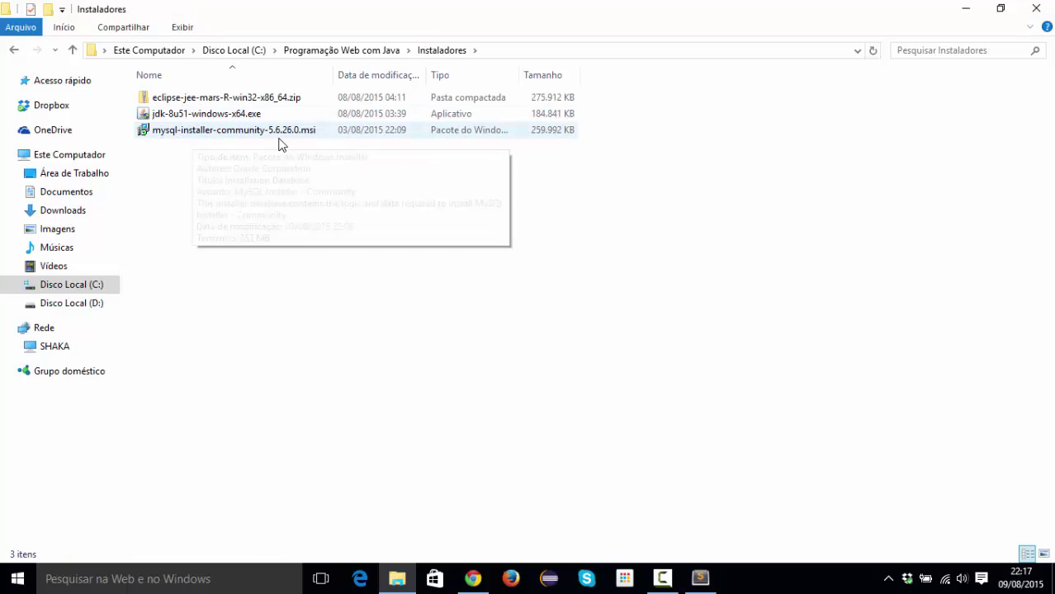
mouse_move(302, 130)
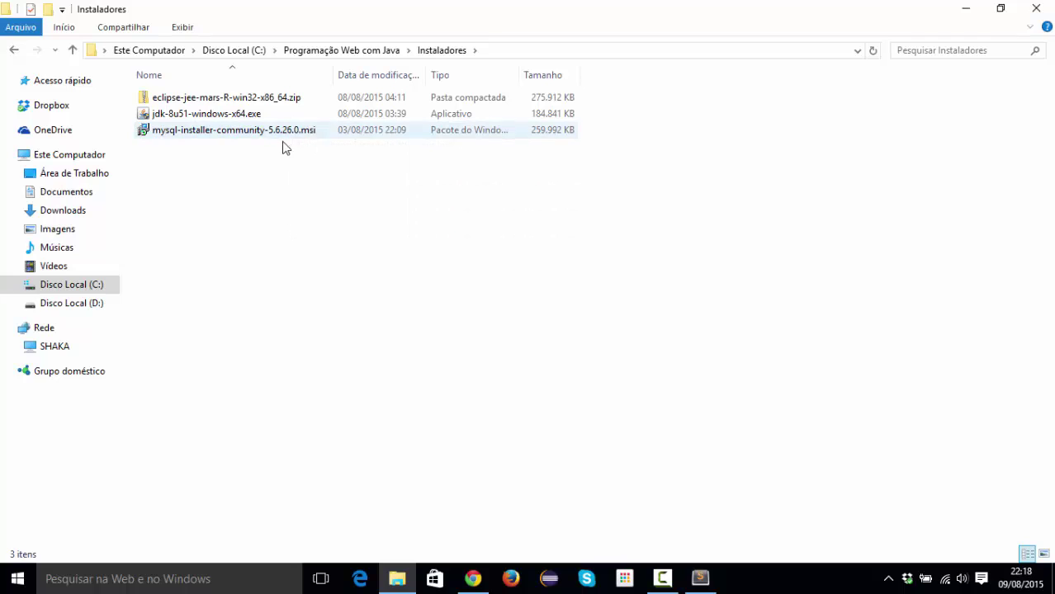
left_click(382, 163)
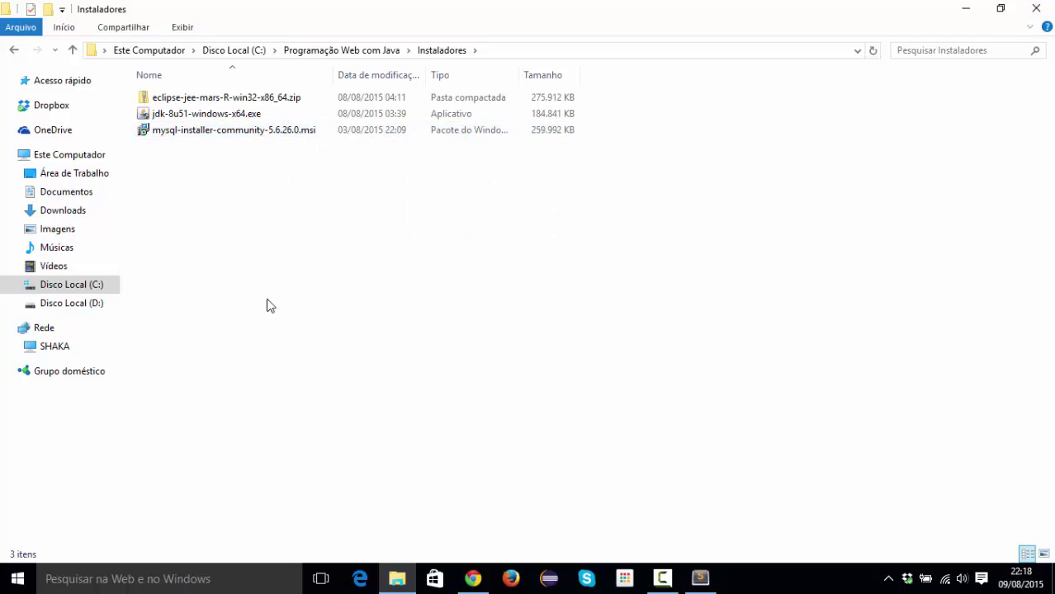
Launch mysql-installer-community-5.6.26.0.msi and accept the Oracle license terms.
double_click(215, 134)
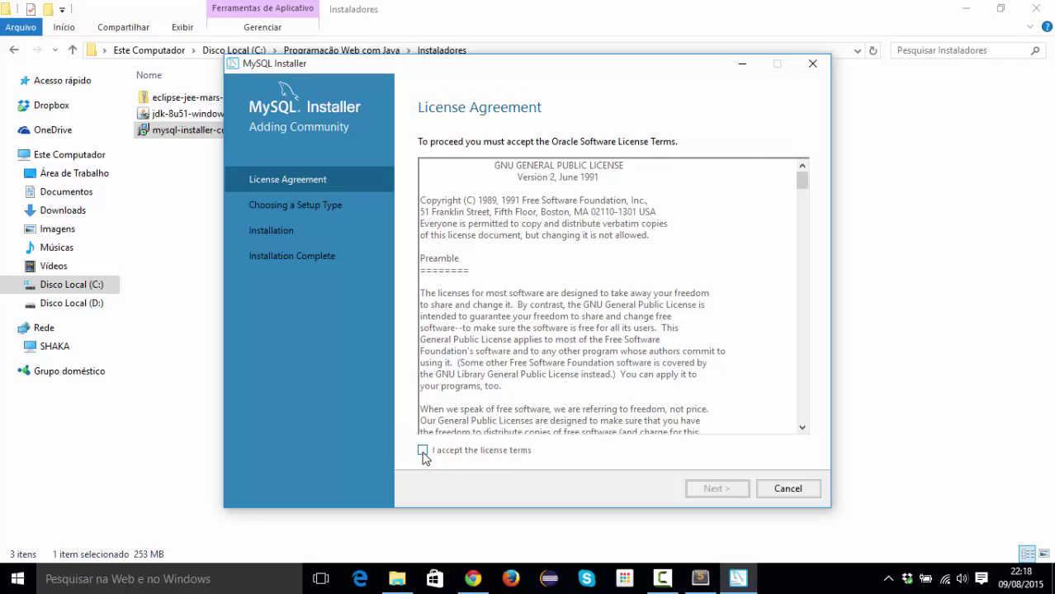
left_click(422, 451)
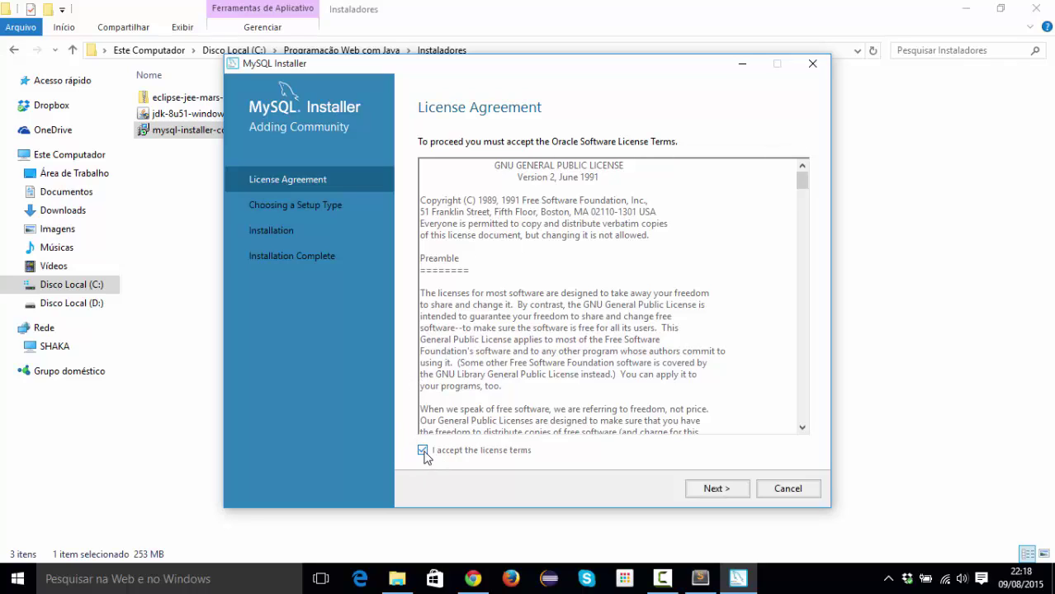
On Choosing a Setup Type, review Developer Default, then select Custom.
left_click(715, 489)
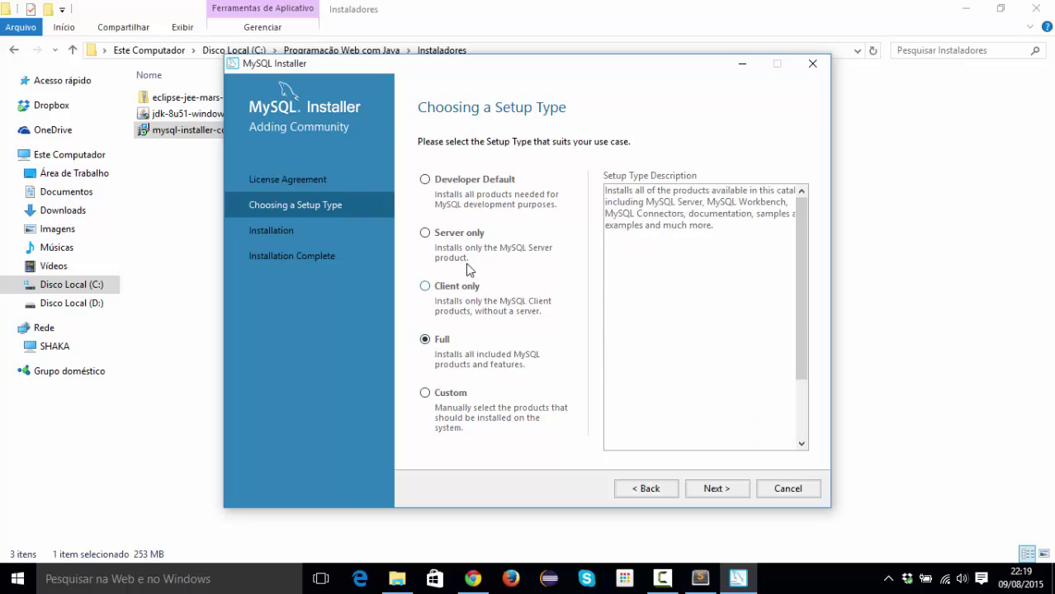
left_click(434, 181)
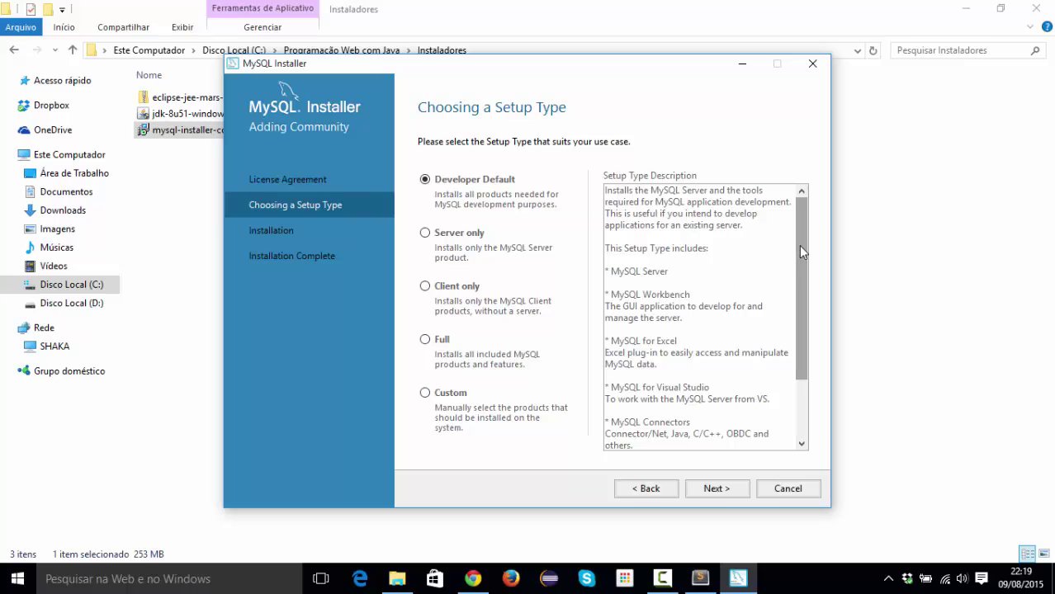
mouse_move(800, 252)
left_mouse_down()
mouse_move(817, 331)
mouse_move(805, 278)
mouse_move(814, 248)
left_mouse_up()
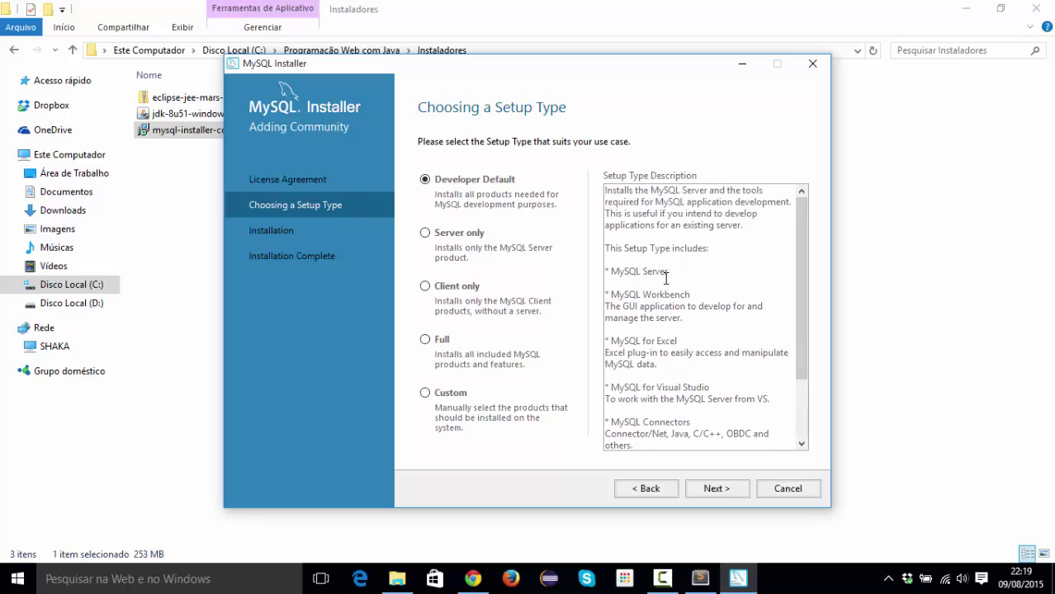
left_click_drag(797, 278, 627, 272)
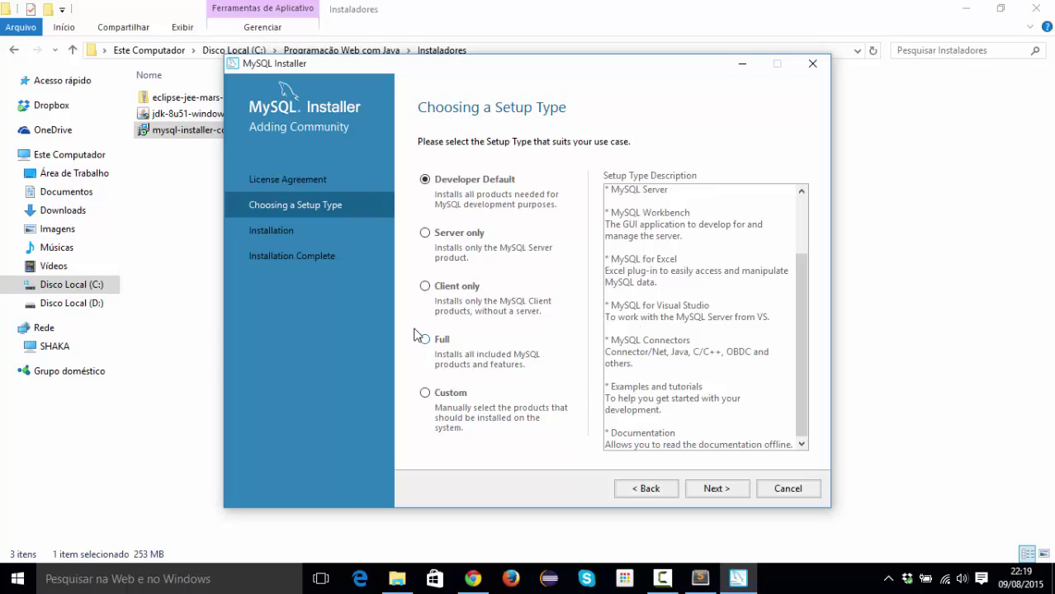
left_click(424, 395)
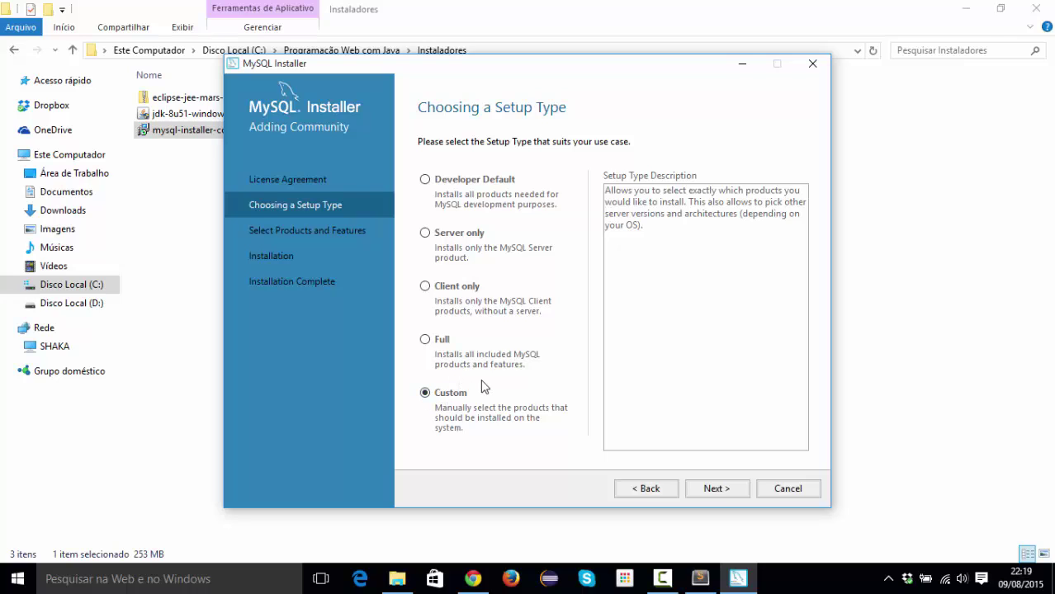
left_click(425, 180)
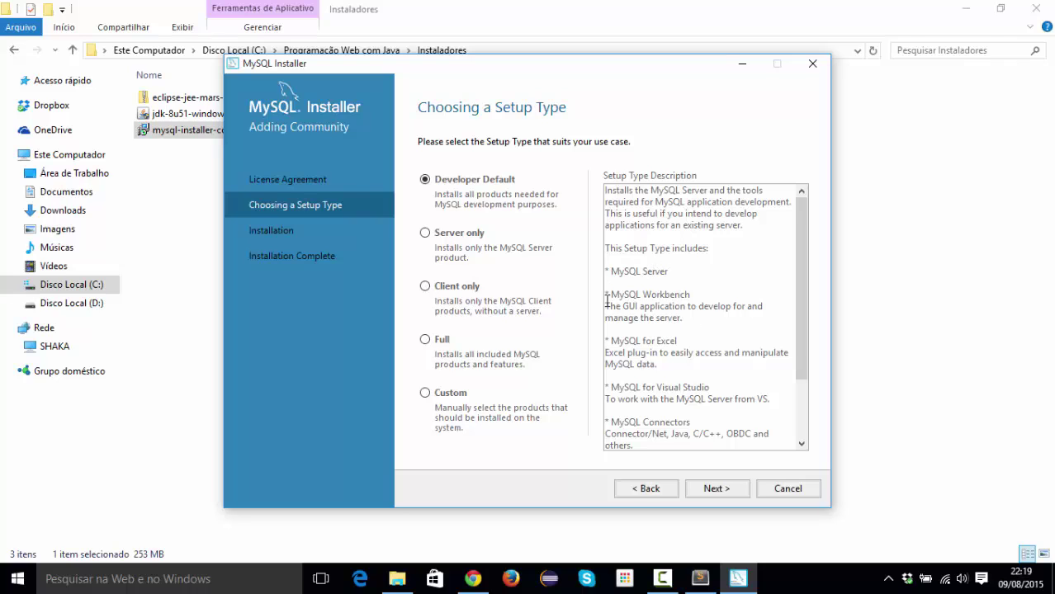
scroll(807, 353, "down", 2)
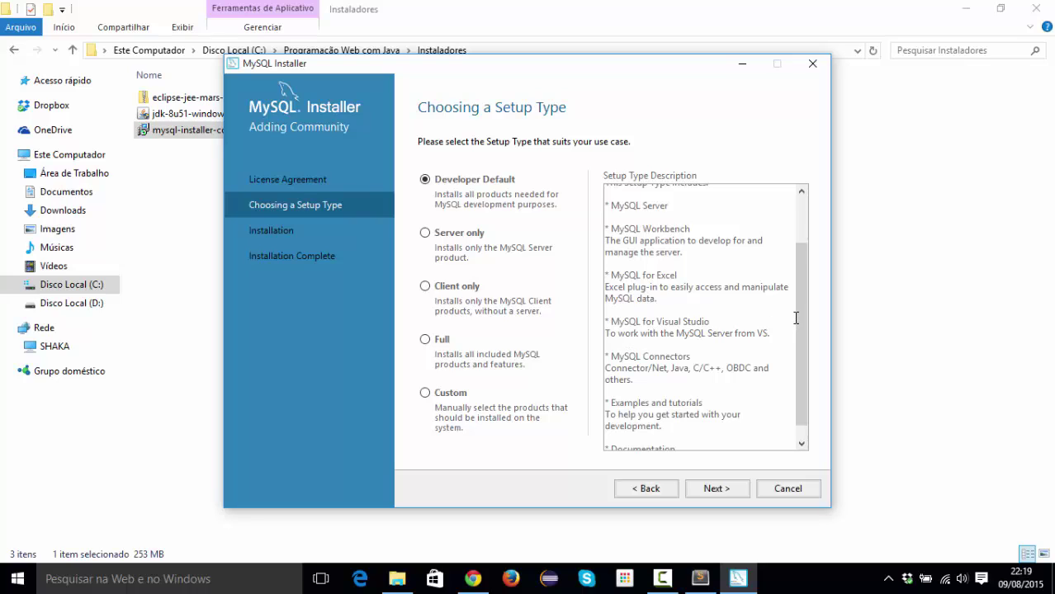
scroll(797, 322, "down", 1)
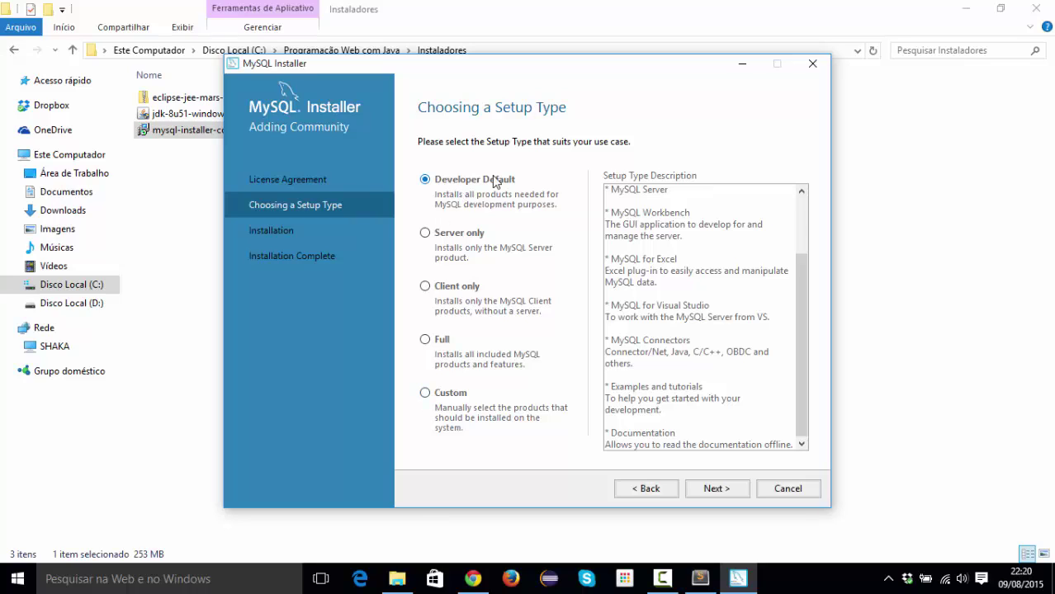
left_click(426, 394)
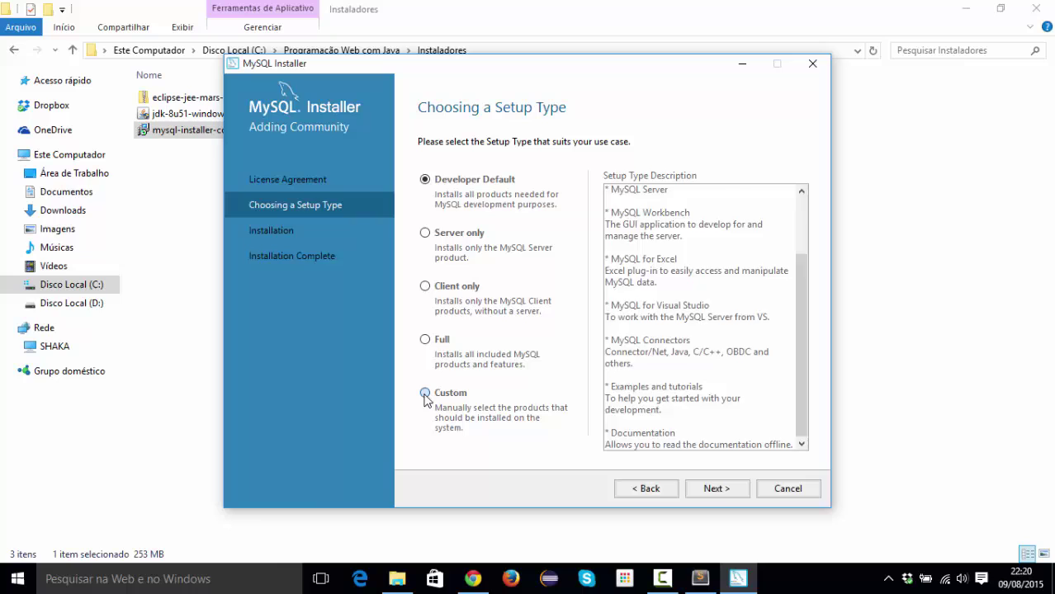
Add MySQL Server 5.6.26 - X64 to the products to be installed.
left_click(727, 490)
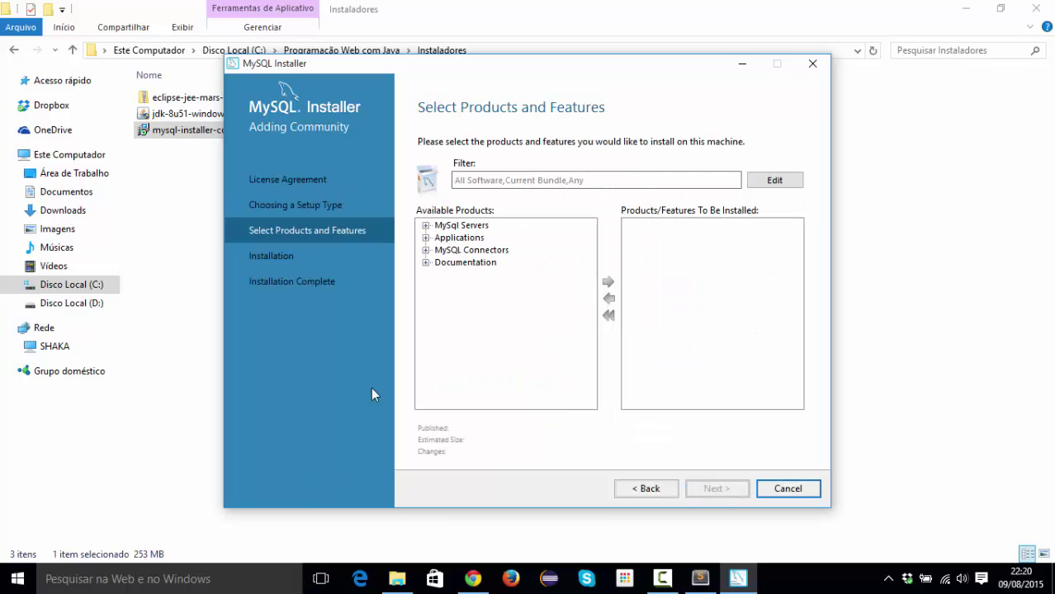
left_click(426, 225)
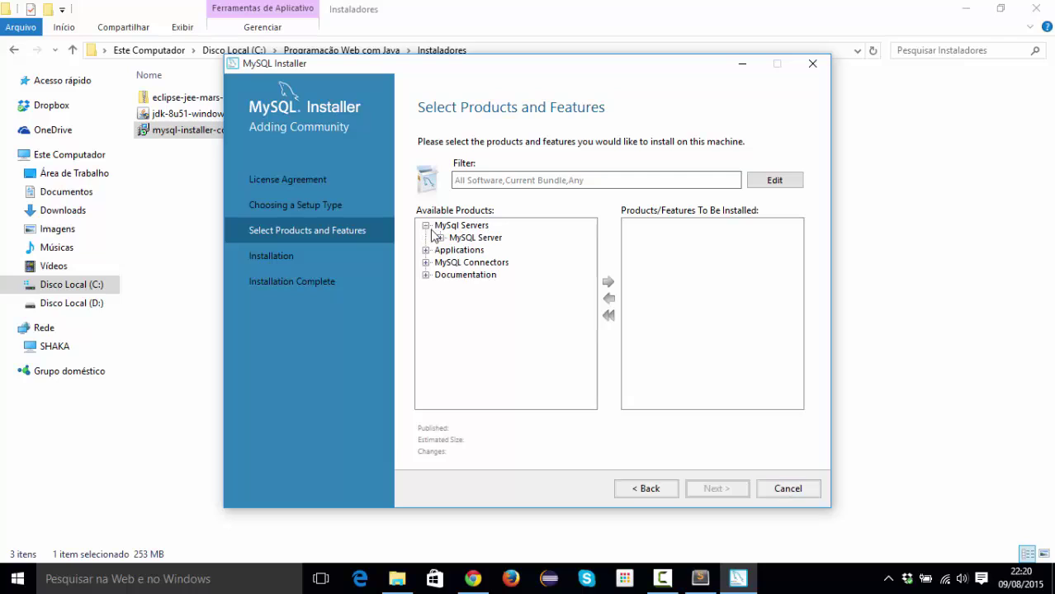
left_click(440, 238)
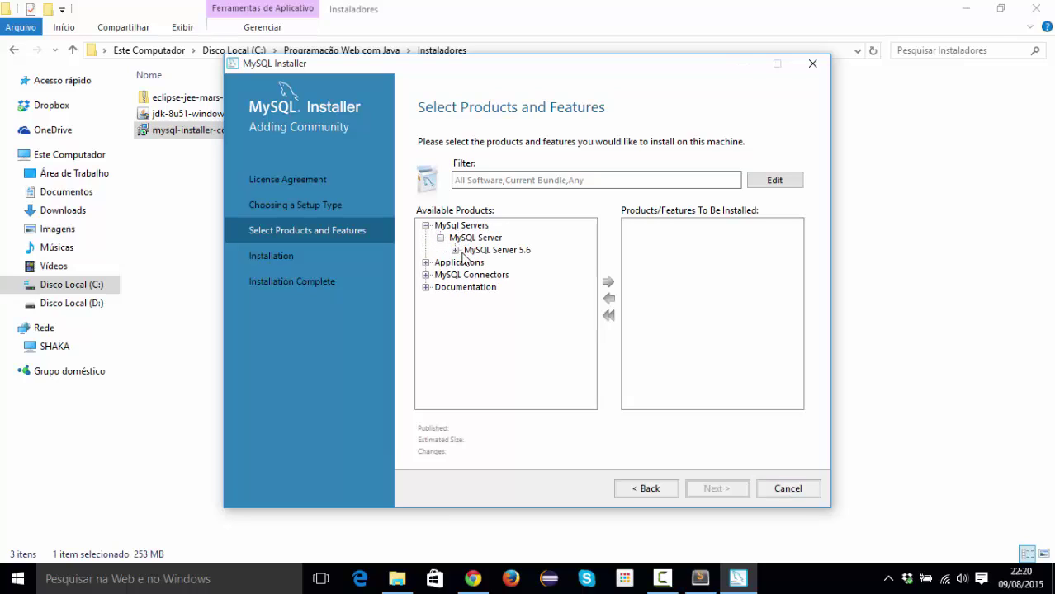
left_click(454, 250)
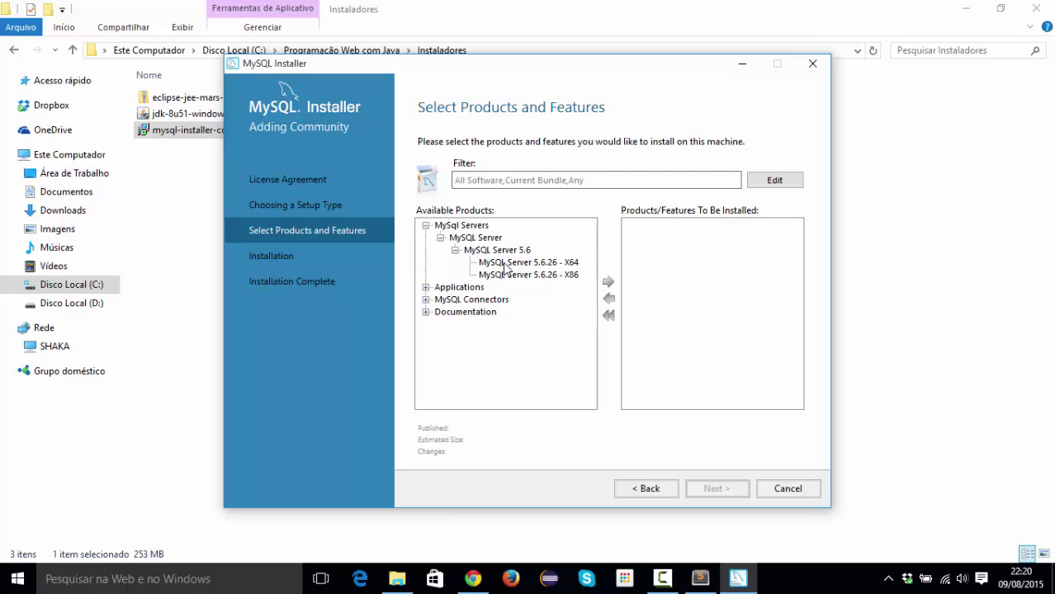
left_click(505, 262)
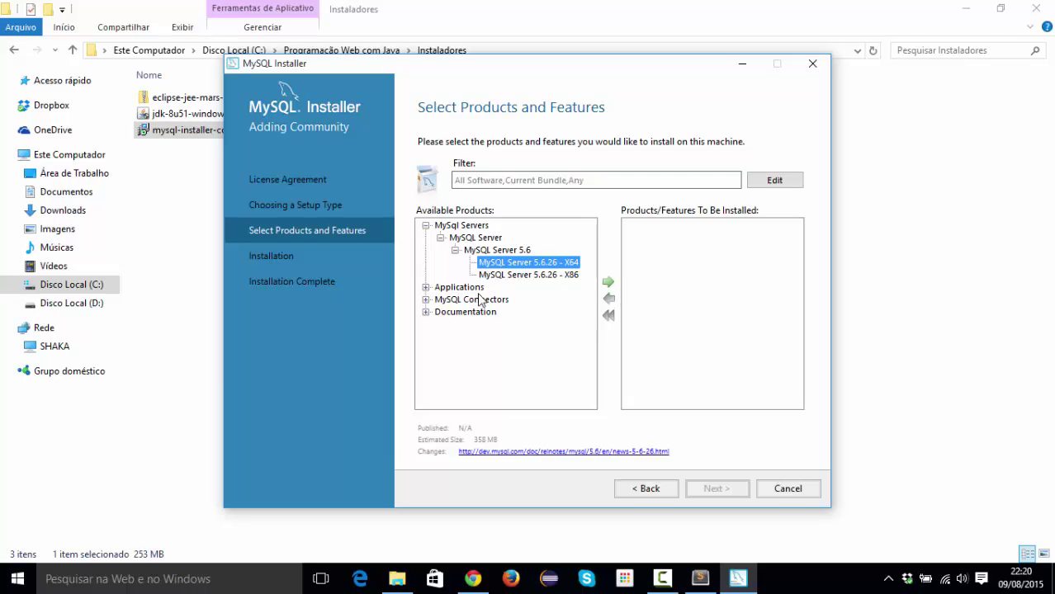
left_click(609, 282)
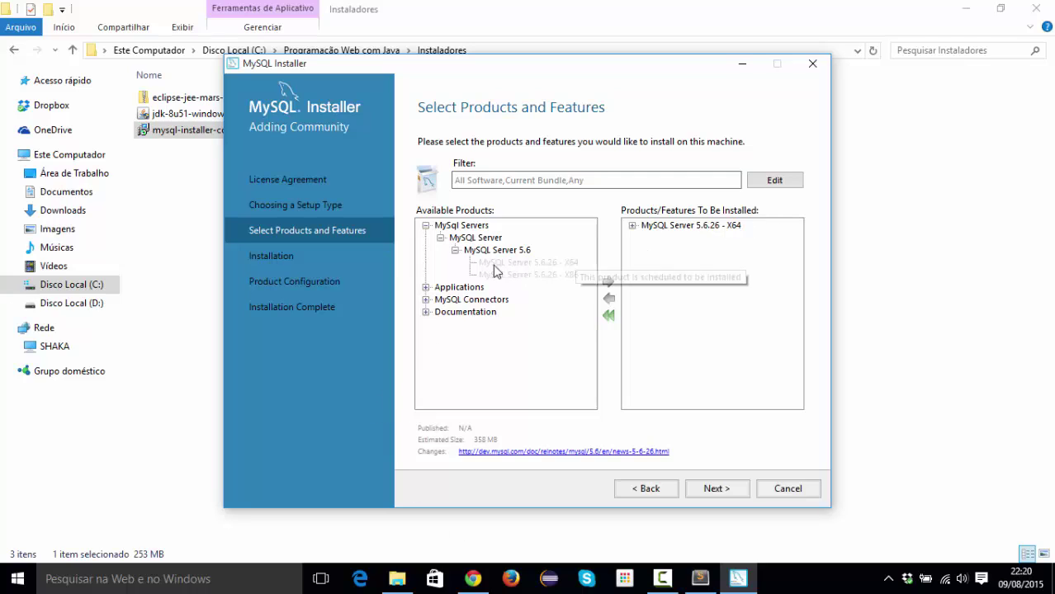
Add MySQL Workbench 6.3.4 - X64 from Applications to the install list.
left_click(426, 287)
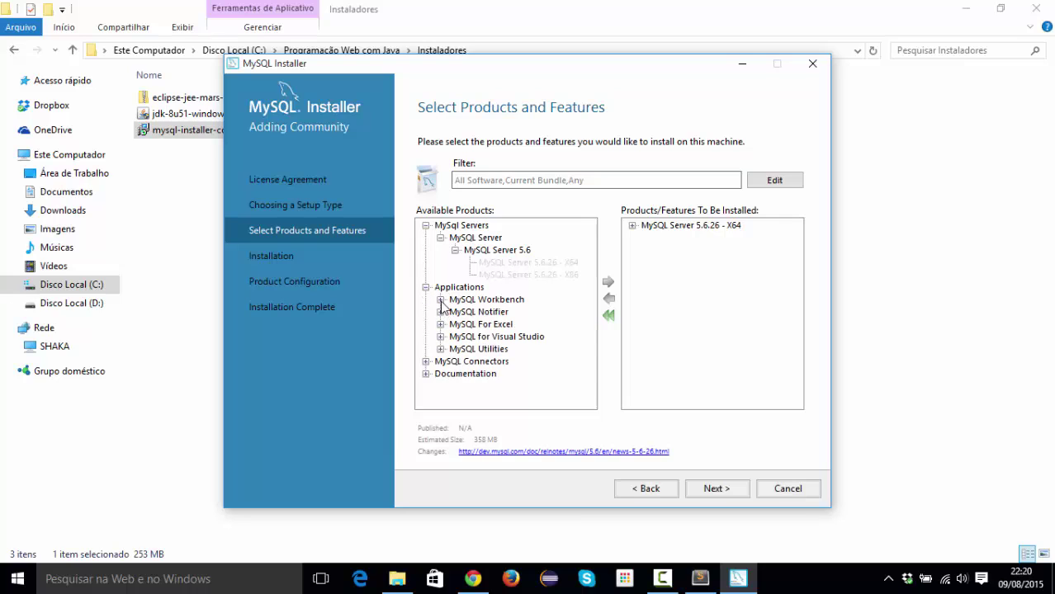
left_click(441, 300)
left_click(454, 312)
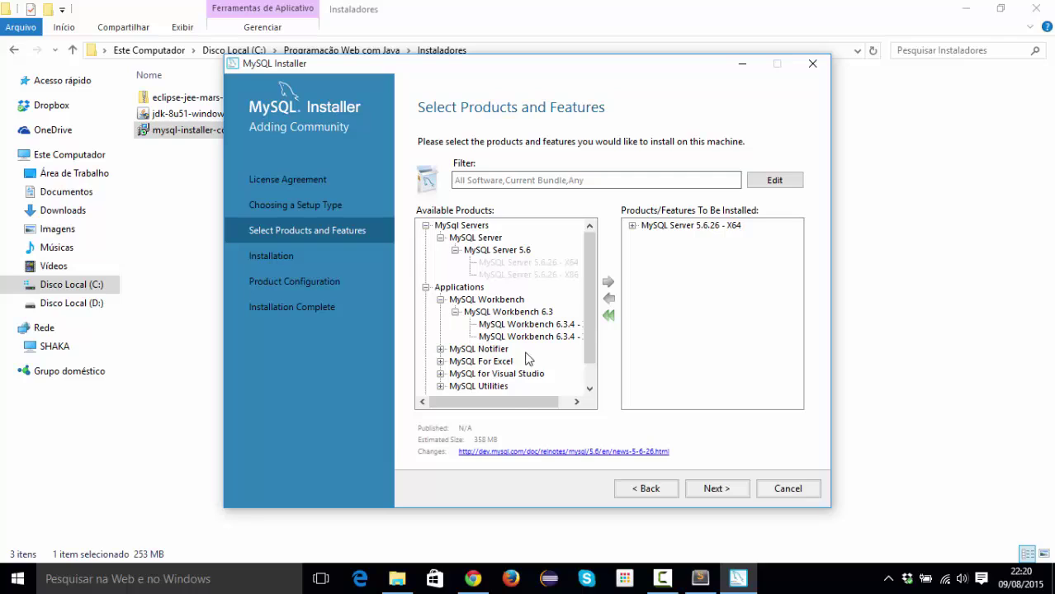
left_click_drag(503, 400, 534, 408)
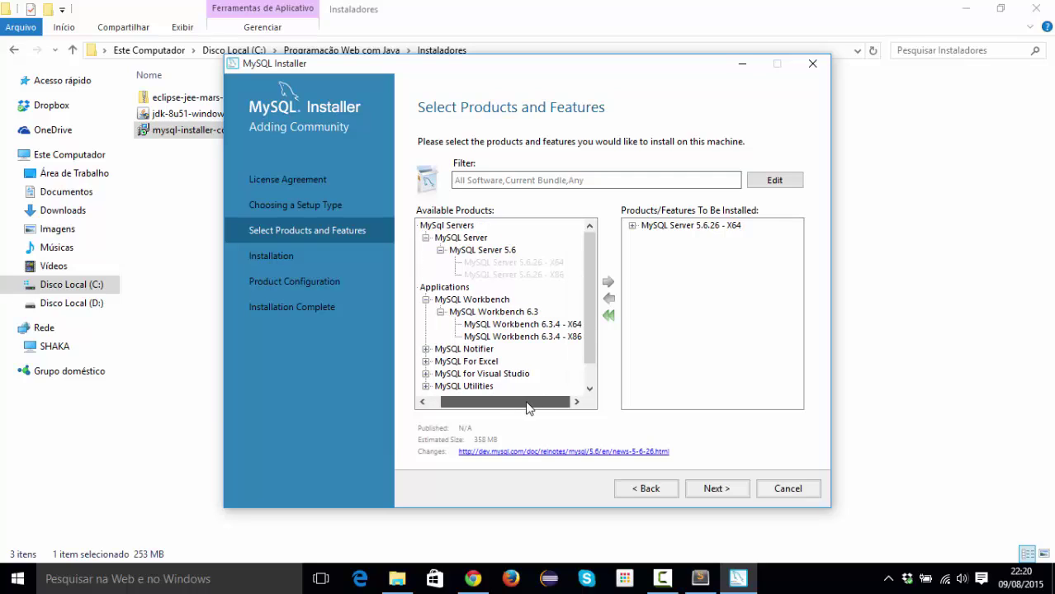
left_click(521, 326)
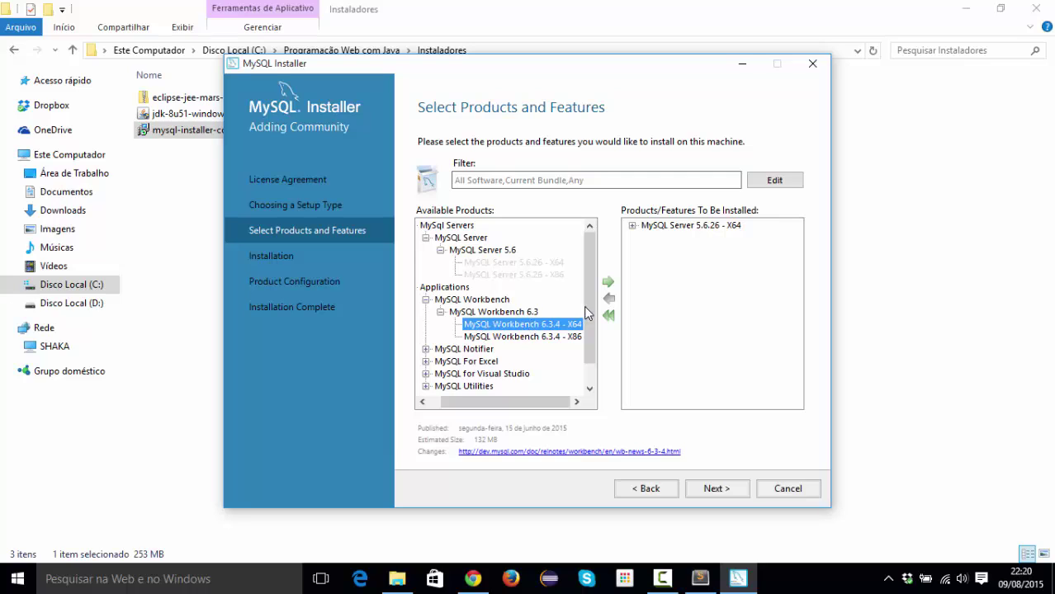
left_click(607, 284)
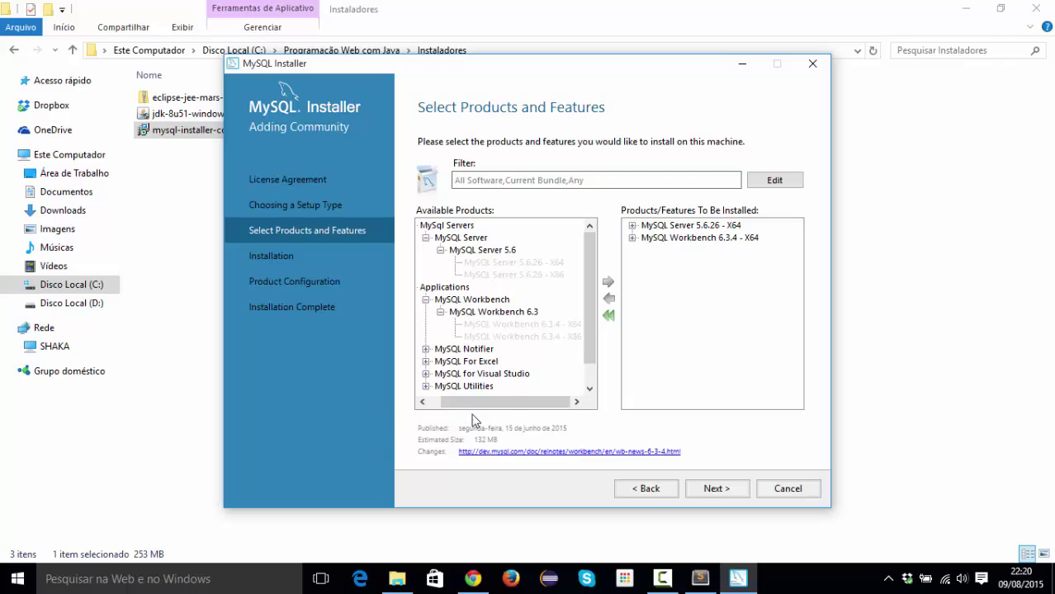
left_click_drag(486, 402, 475, 400)
scroll(505, 356, "down", 1)
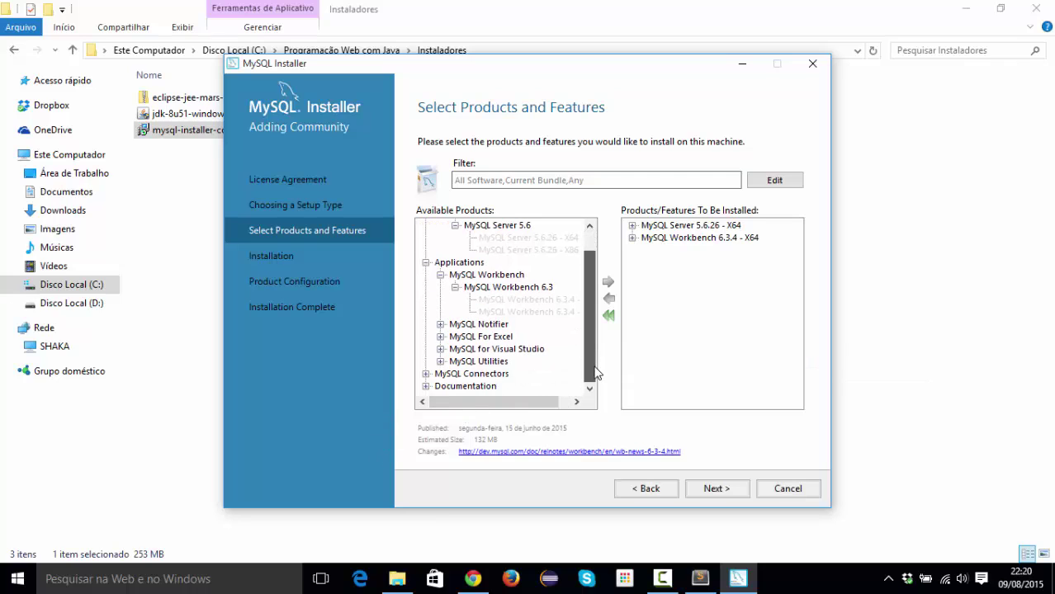
left_click(439, 326)
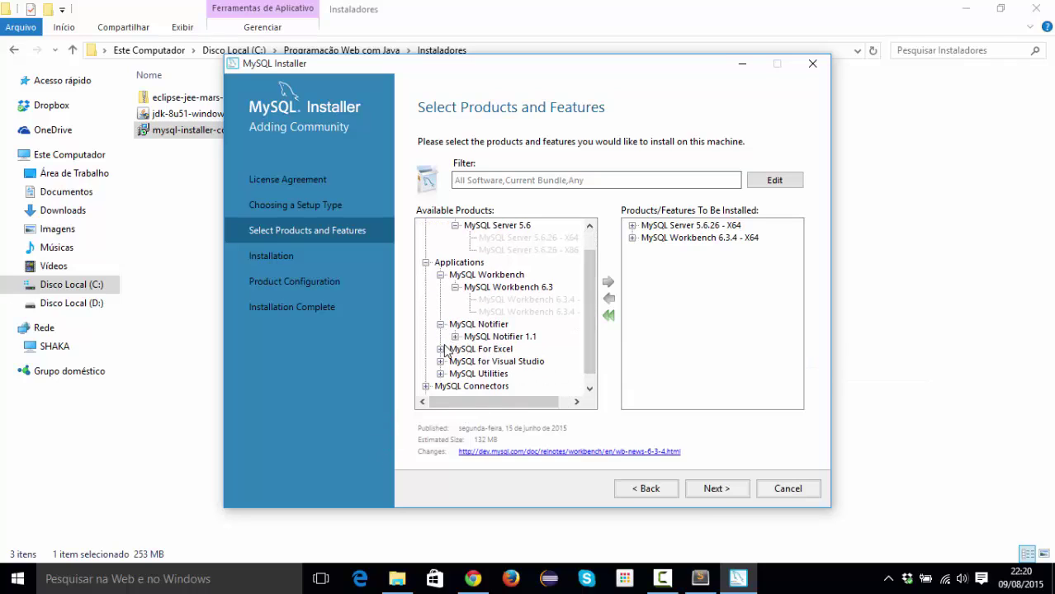
left_click(440, 325)
left_click(440, 336)
left_click(439, 336)
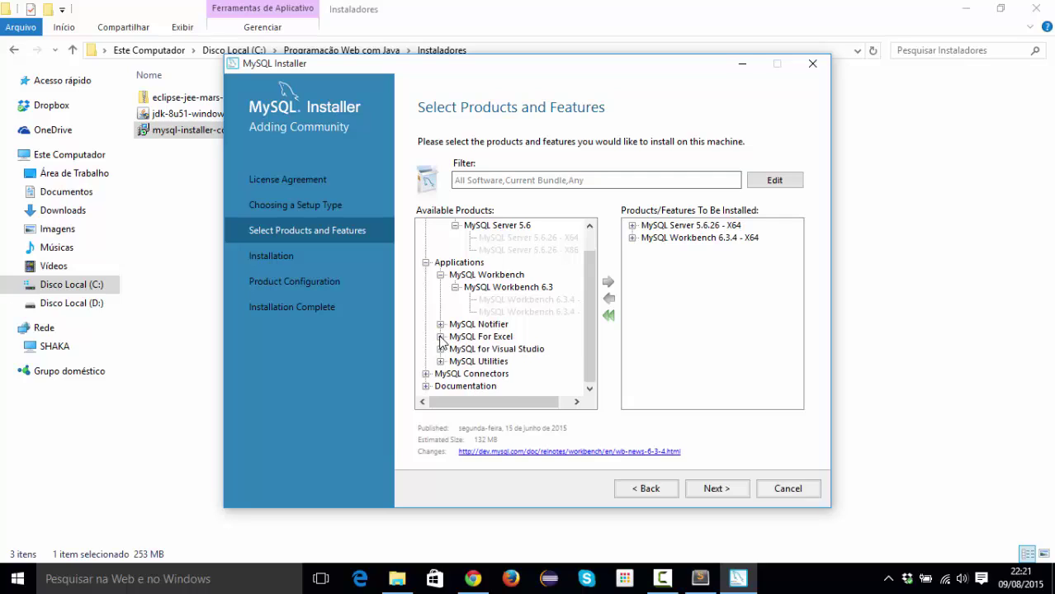
left_click(440, 349)
left_click(440, 349)
left_click(486, 339)
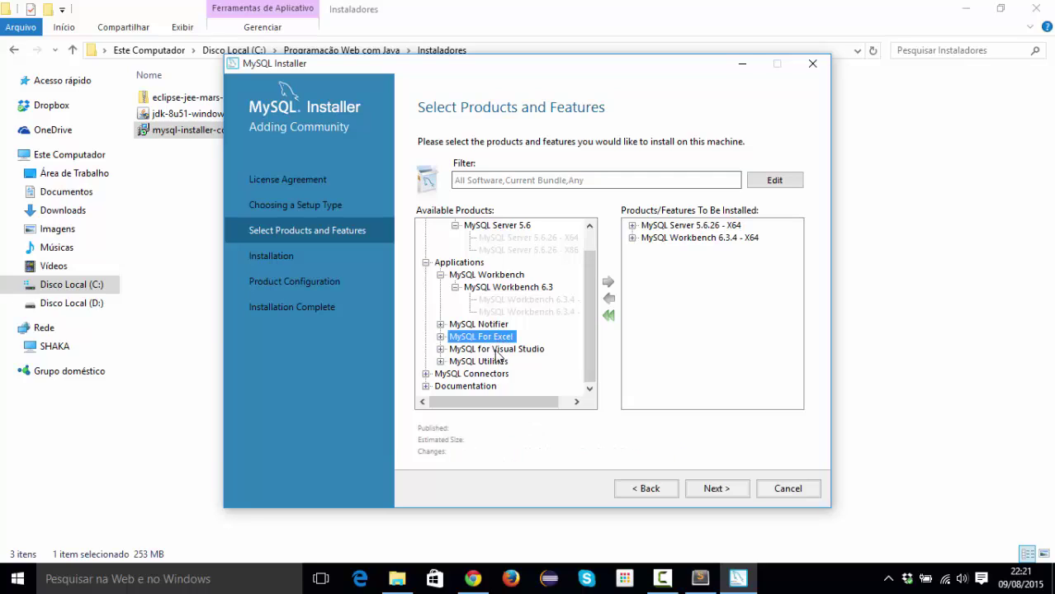
left_click(492, 349)
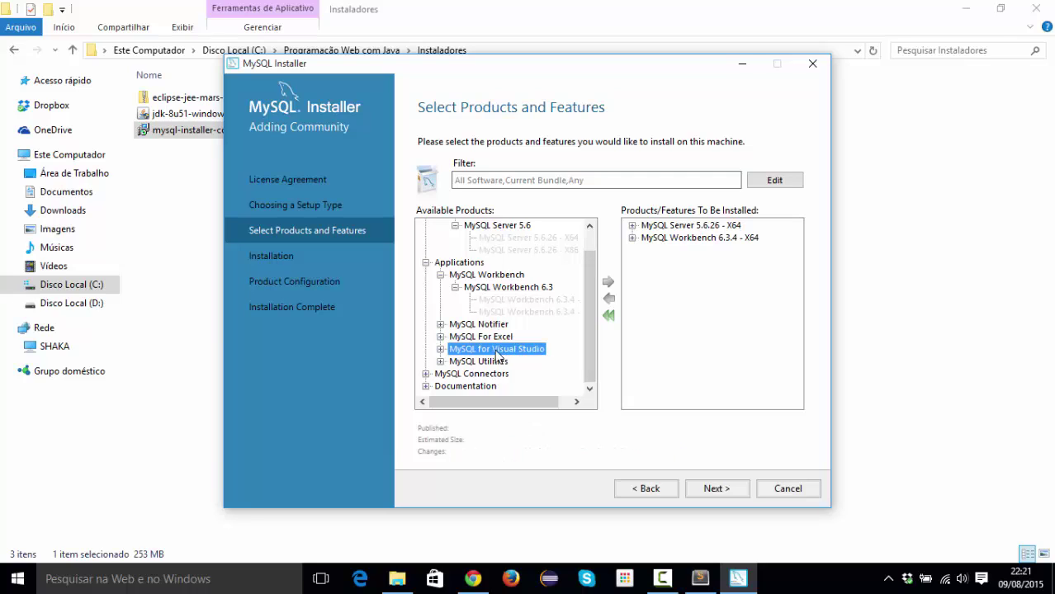
left_click(440, 361)
left_click(456, 375)
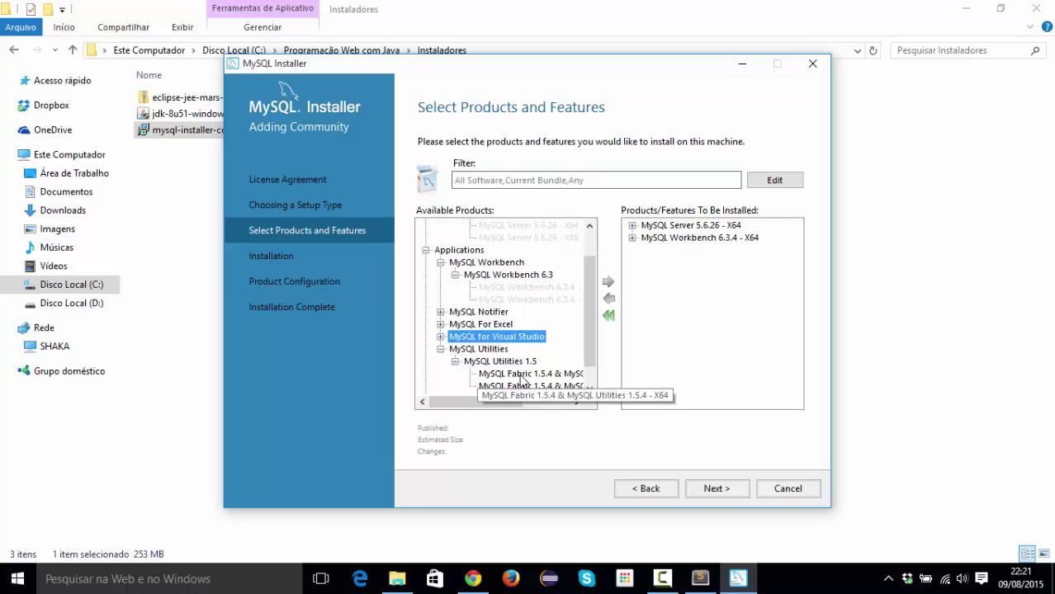
left_click(439, 349)
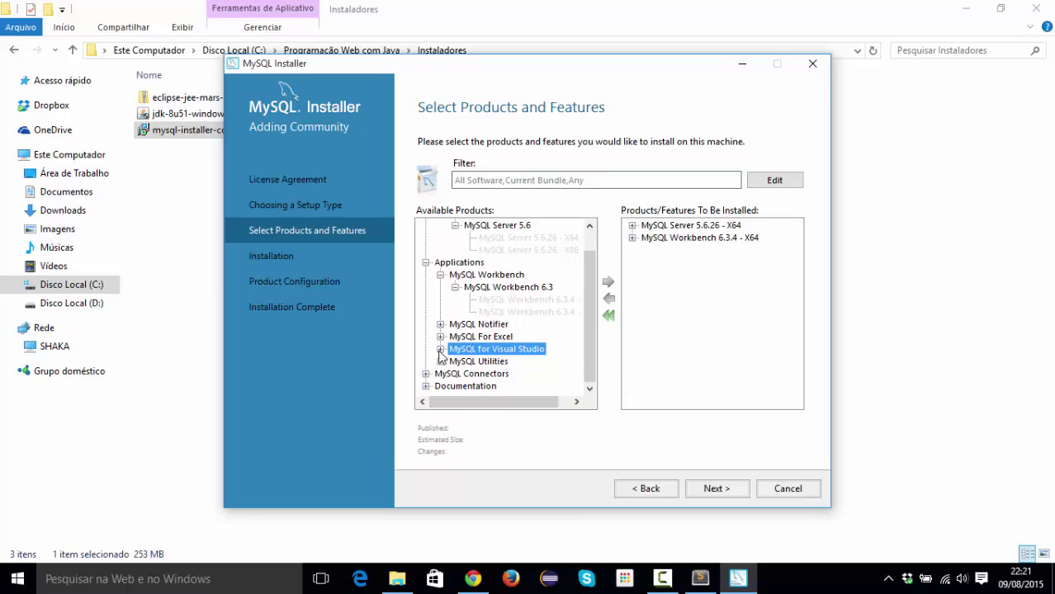
left_click(481, 326)
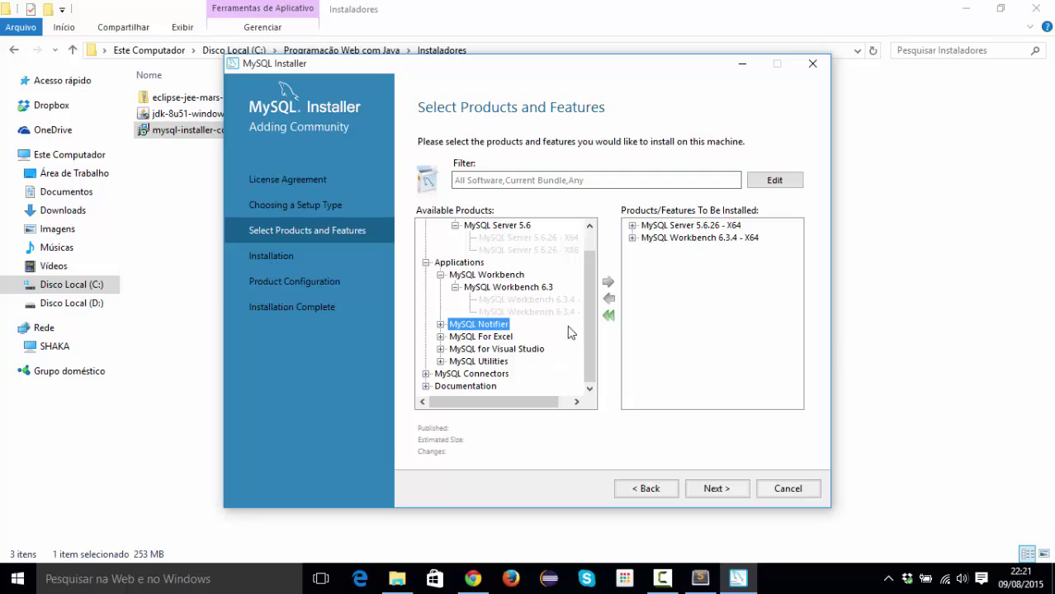
left_click(456, 374)
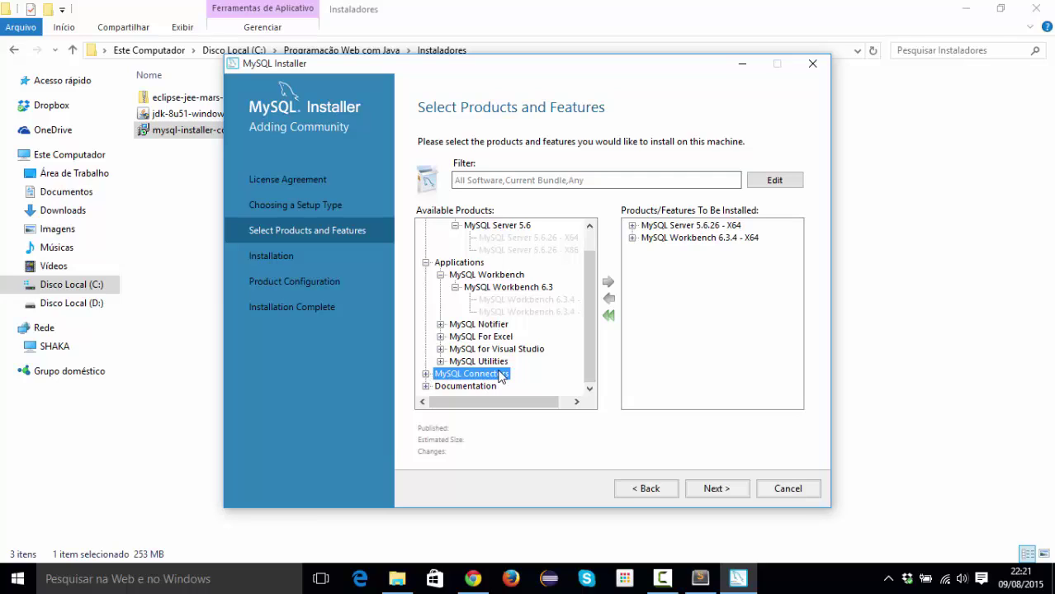
left_click(462, 386)
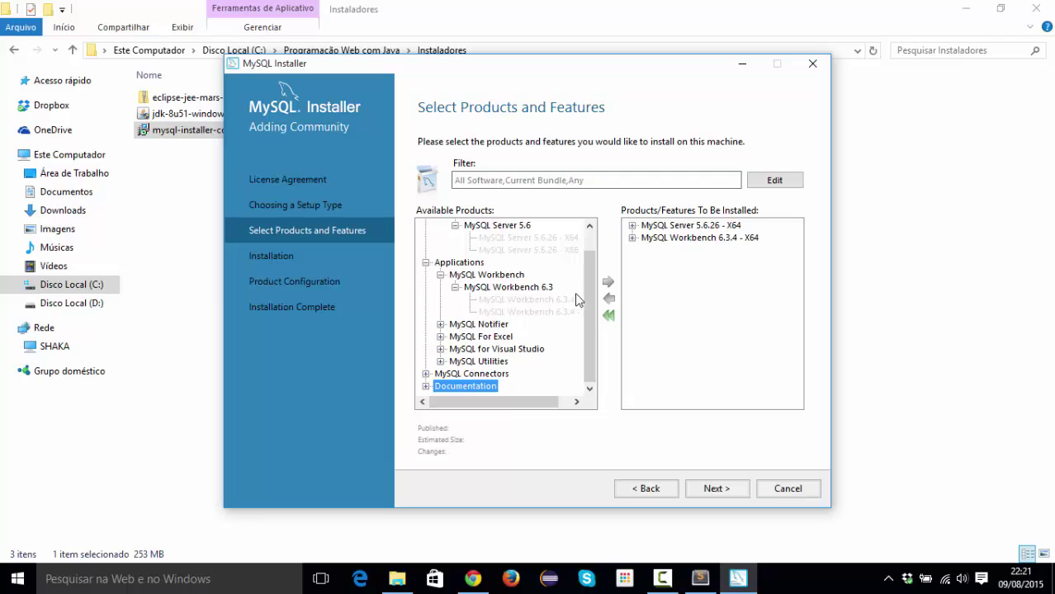
scroll(598, 281, "up", 1)
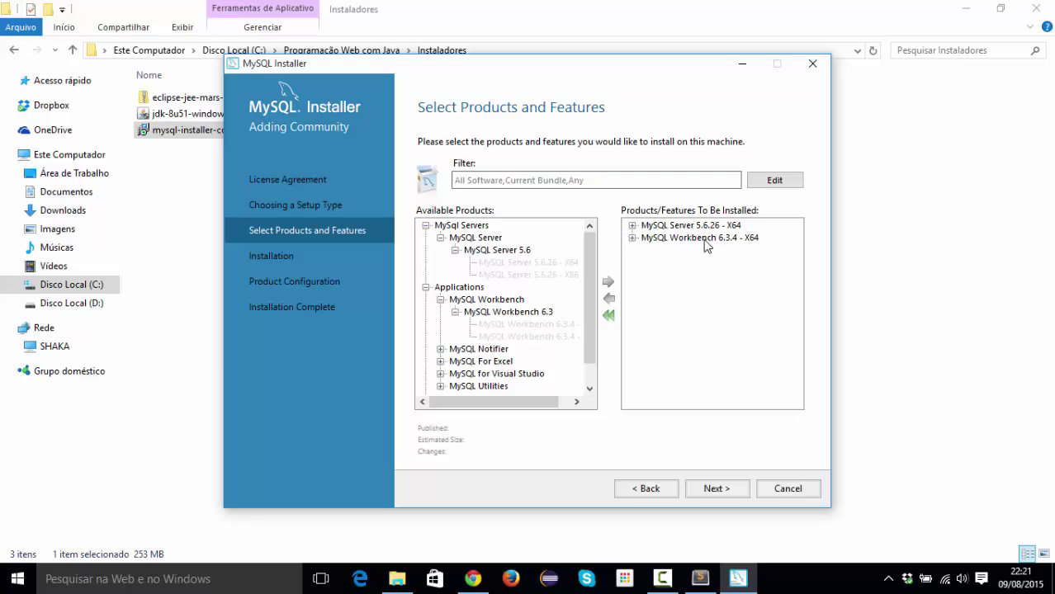
Advance to the Installation page with MySQL Server 5.6.26 and Workbench 6.3.4 ready.
left_click(714, 489)
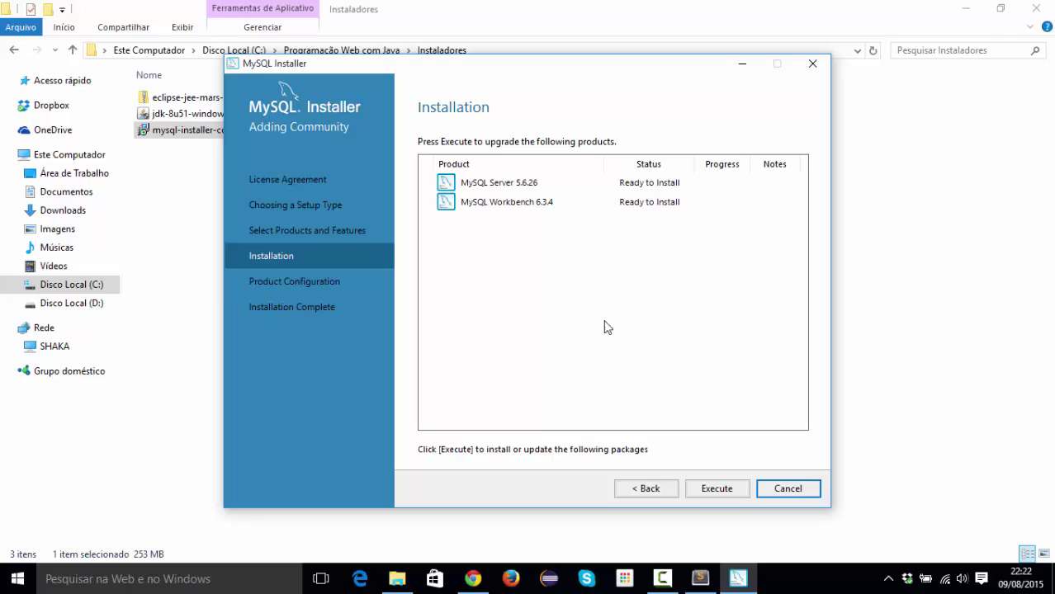
Execute the installation of MySQL Server 5.6.26 and MySQL Workbench 6.3.4 to completion.
left_click(732, 491)
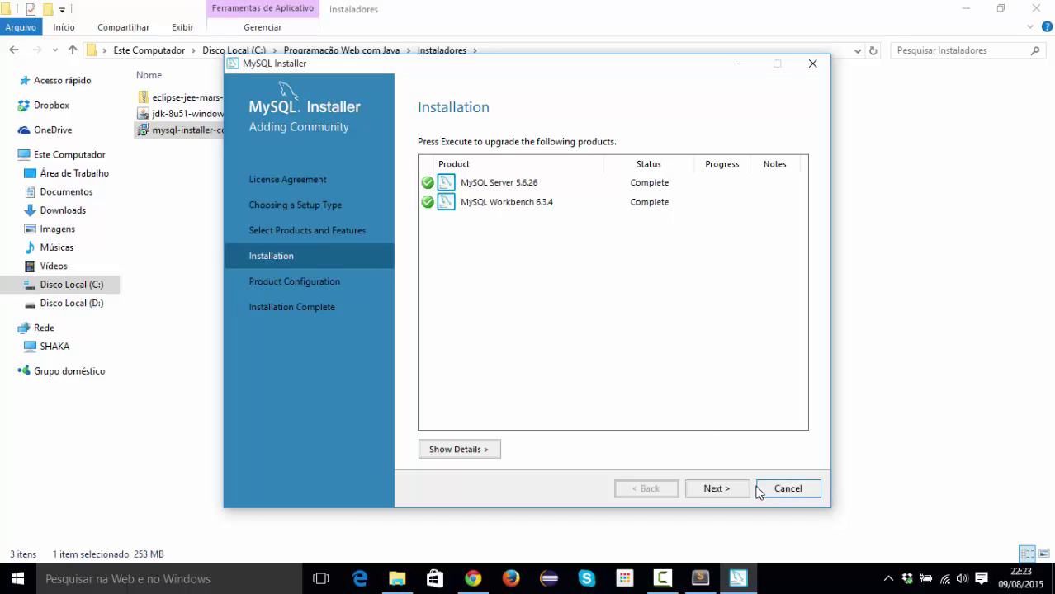
Continue past installation and Product Configuration to the server's Type and Networking page.
left_click(716, 490)
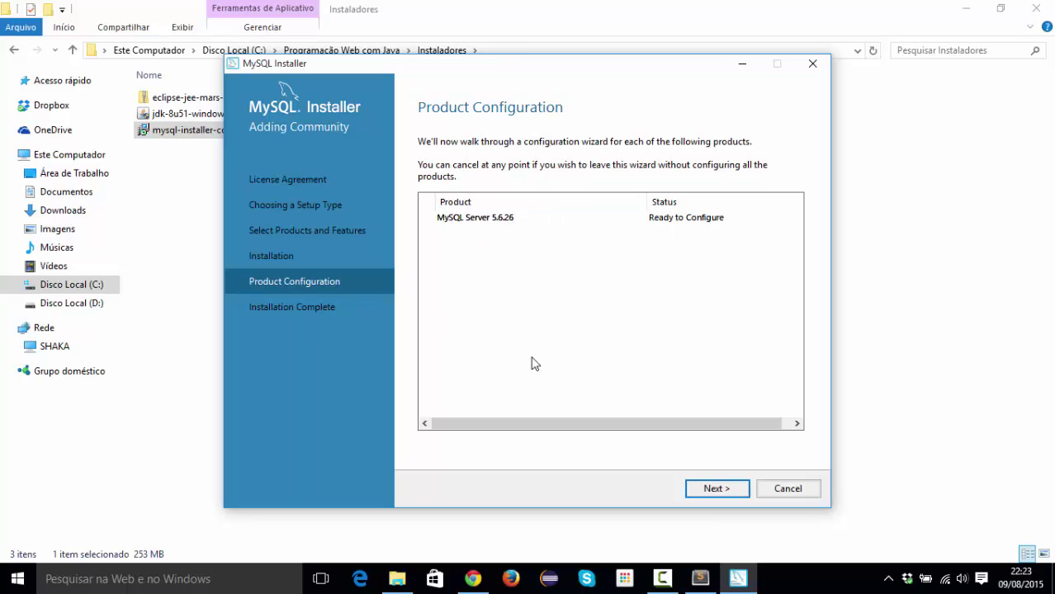
left_click(717, 488)
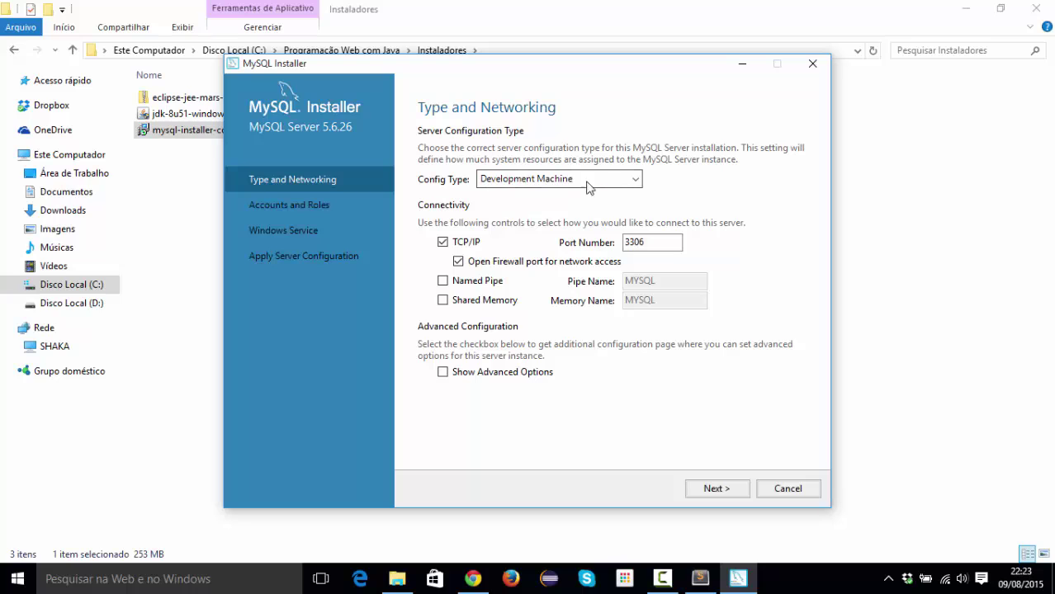
Keep Development Machine as config type and port 3306, then continue to Accounts and Roles.
left_click(635, 180)
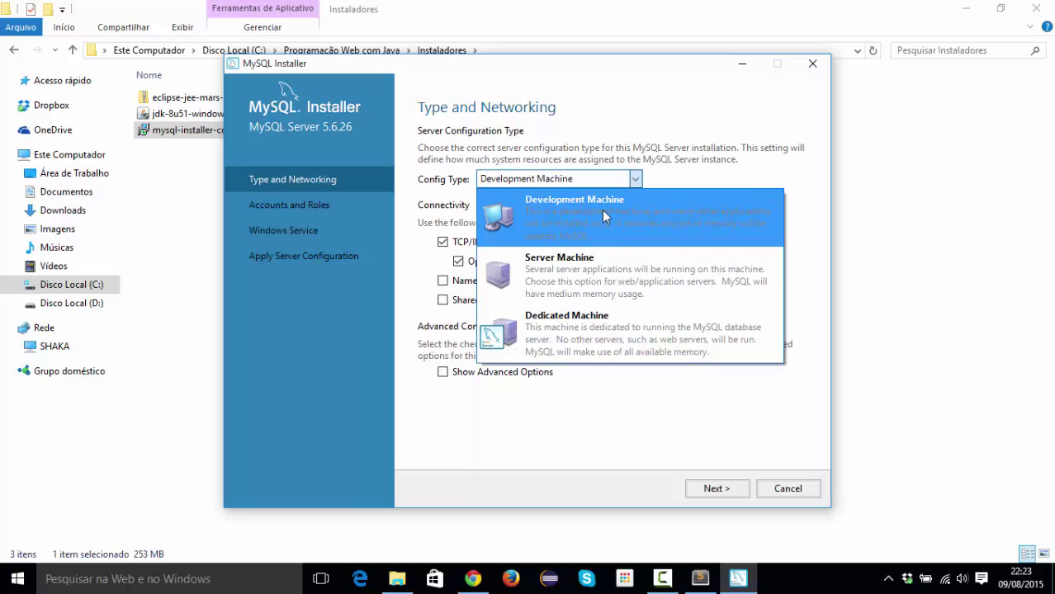
left_click(602, 210)
left_click(594, 178)
left_click(648, 199)
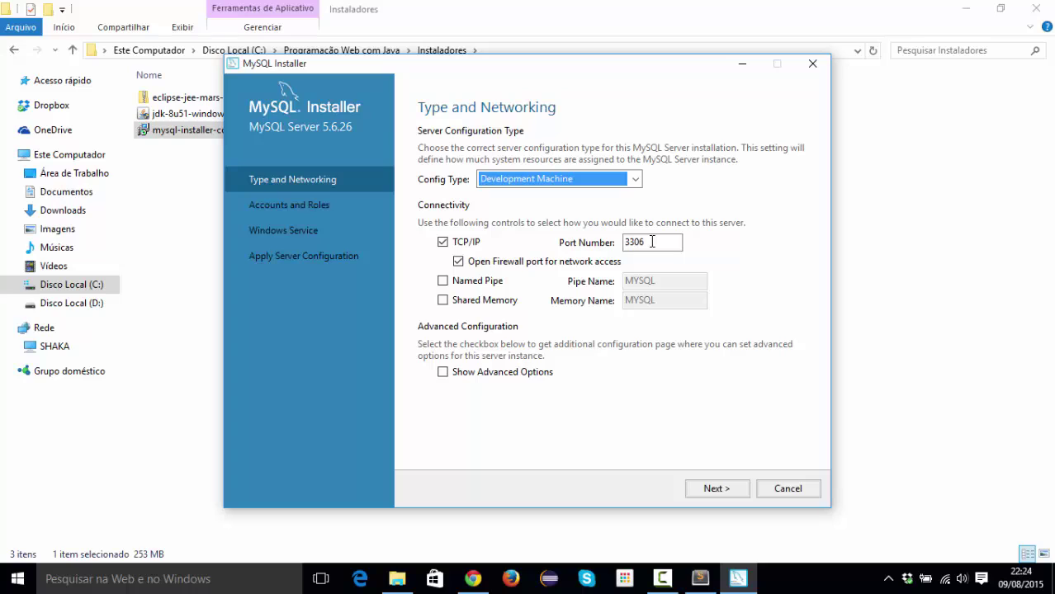
double_click(652, 241)
left_click(652, 242)
left_click(646, 242)
left_click(714, 488)
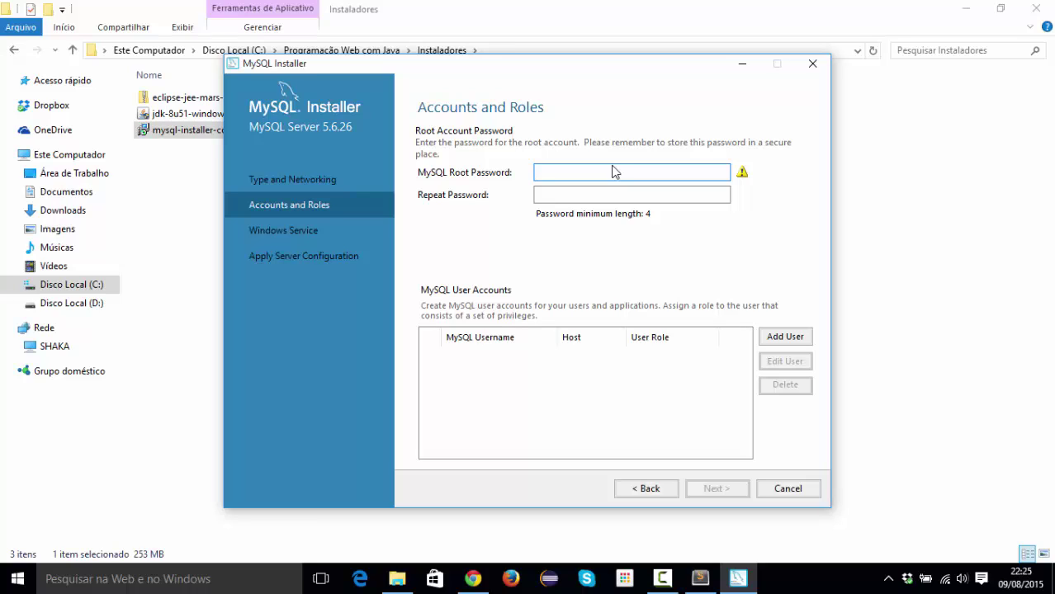
Enter the root account password and move to the Repeat Password field.
type("root12")
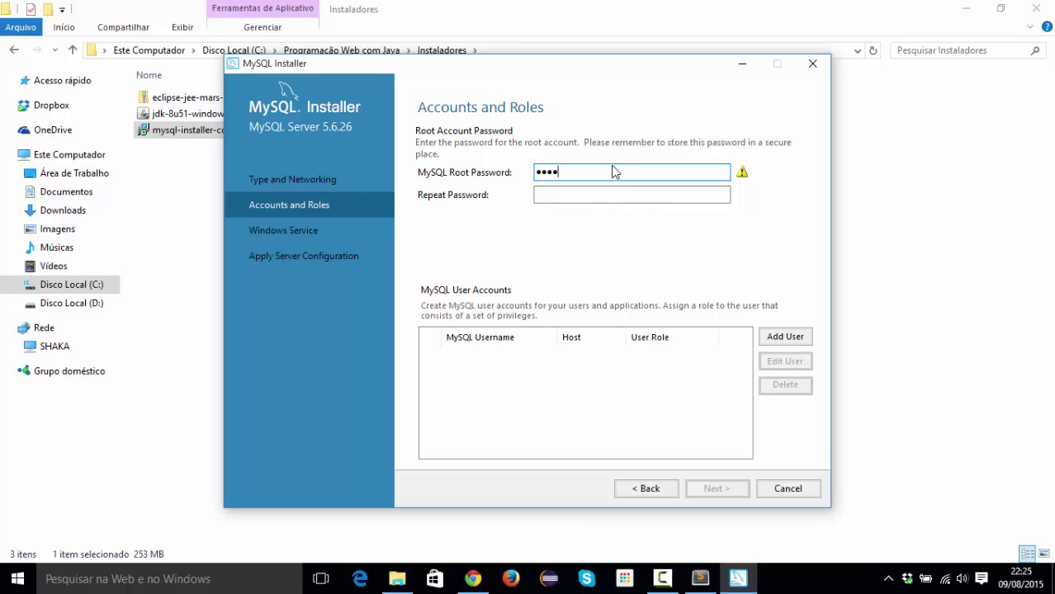
type("34")
key("Tab")
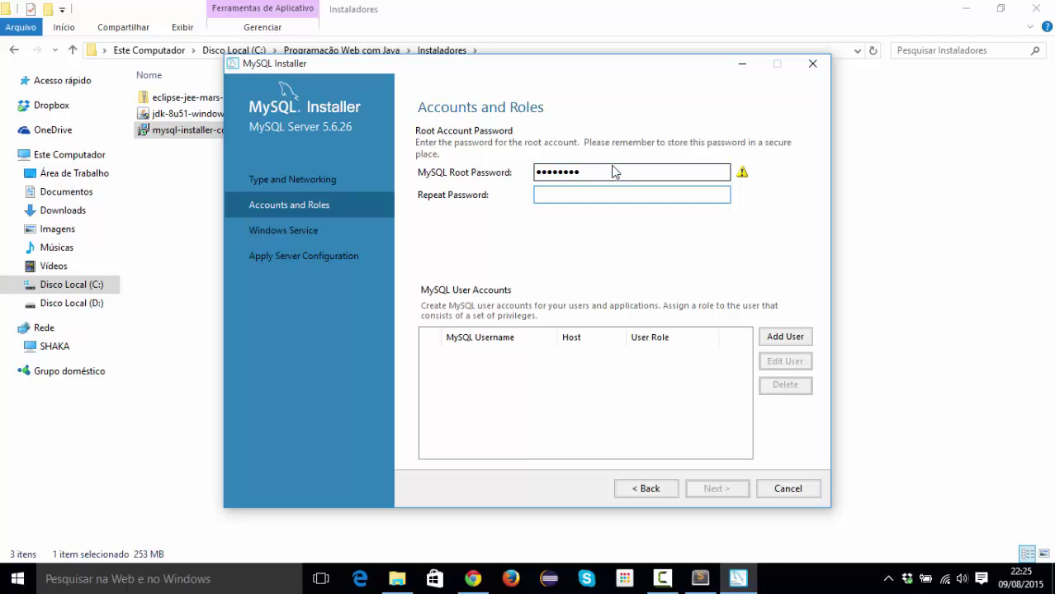
type("root1234")
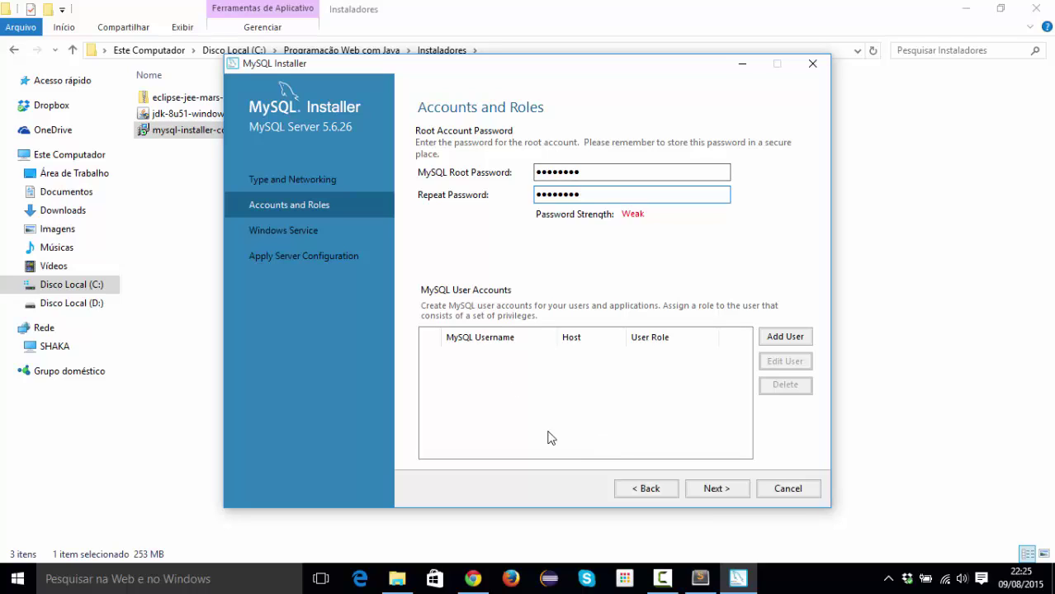
Keep the default MySQL56 Windows service settings and reach the Apply Server Configuration page.
left_click(717, 488)
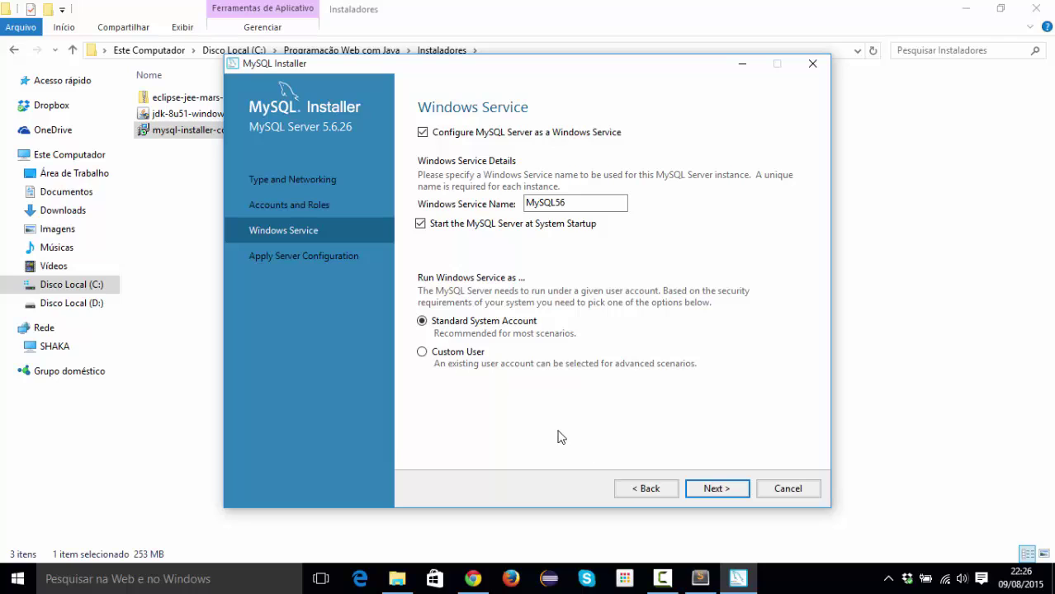
left_click(715, 488)
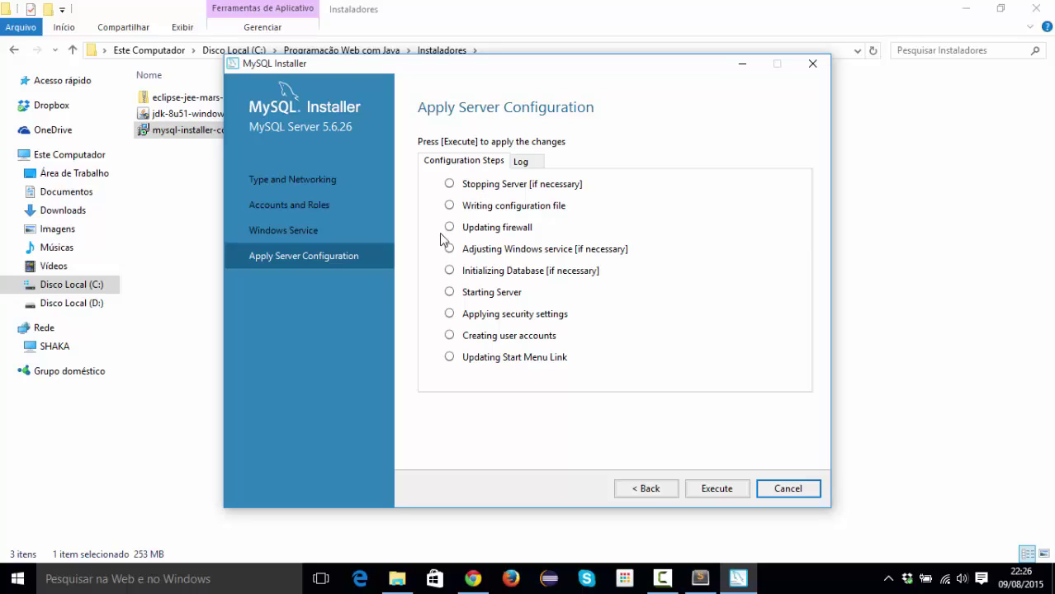
Execute the nine configuration steps for MySQL Server 5.6.26 and continue to Installation Complete.
left_click(718, 488)
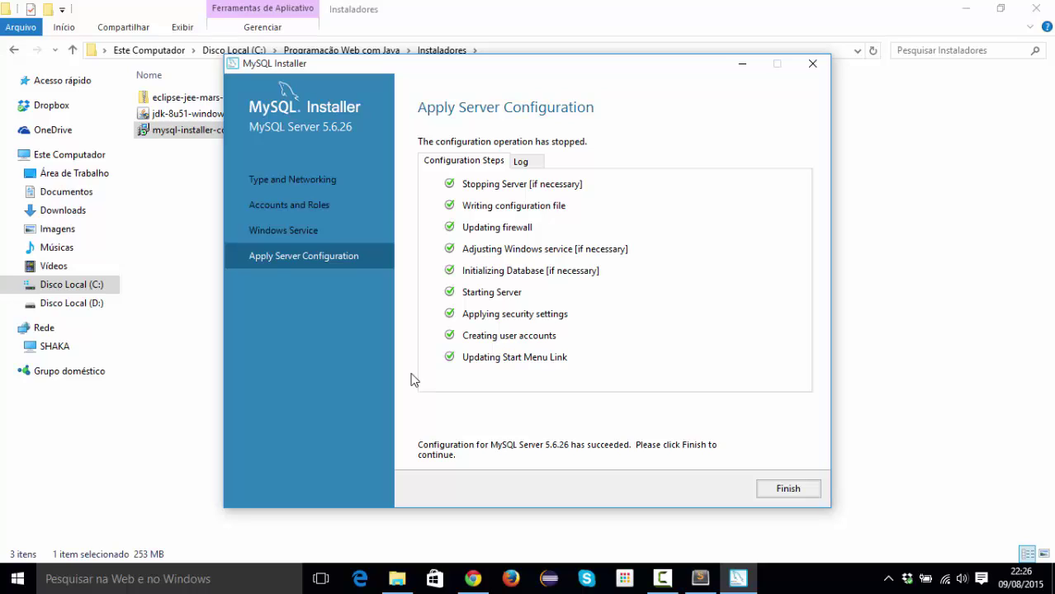
left_click(788, 495)
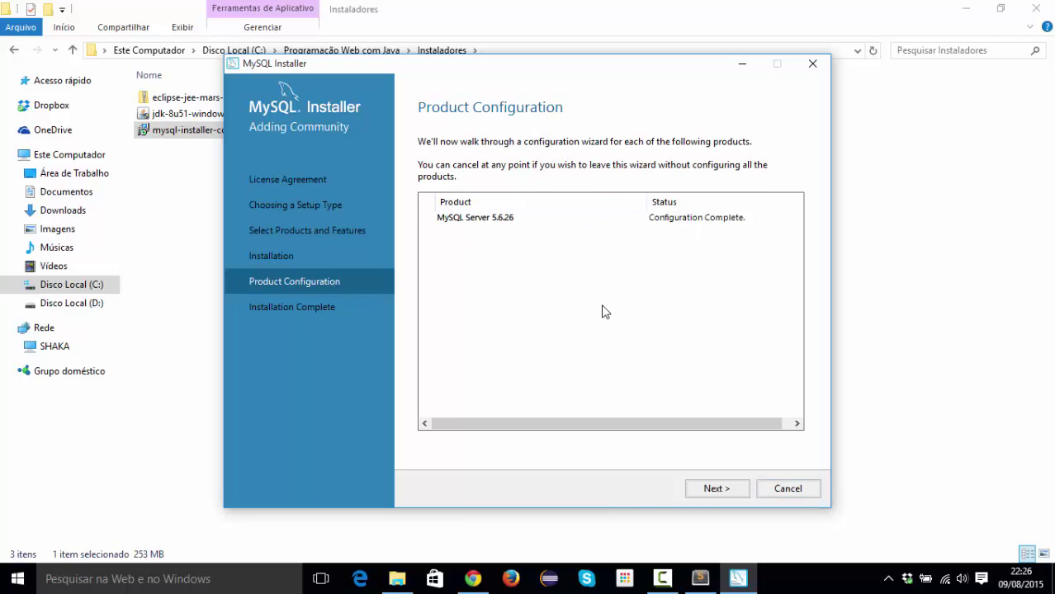
left_click(731, 495)
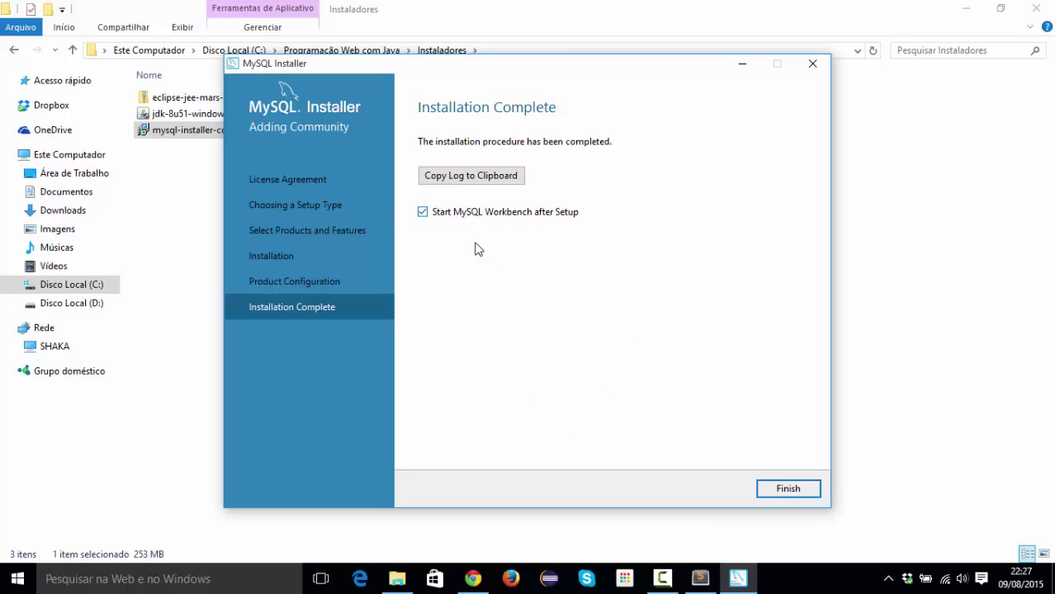
Finish the installer with 'Start MySQL Workbench after Setup' checked to launch Workbench.
left_click(767, 491)
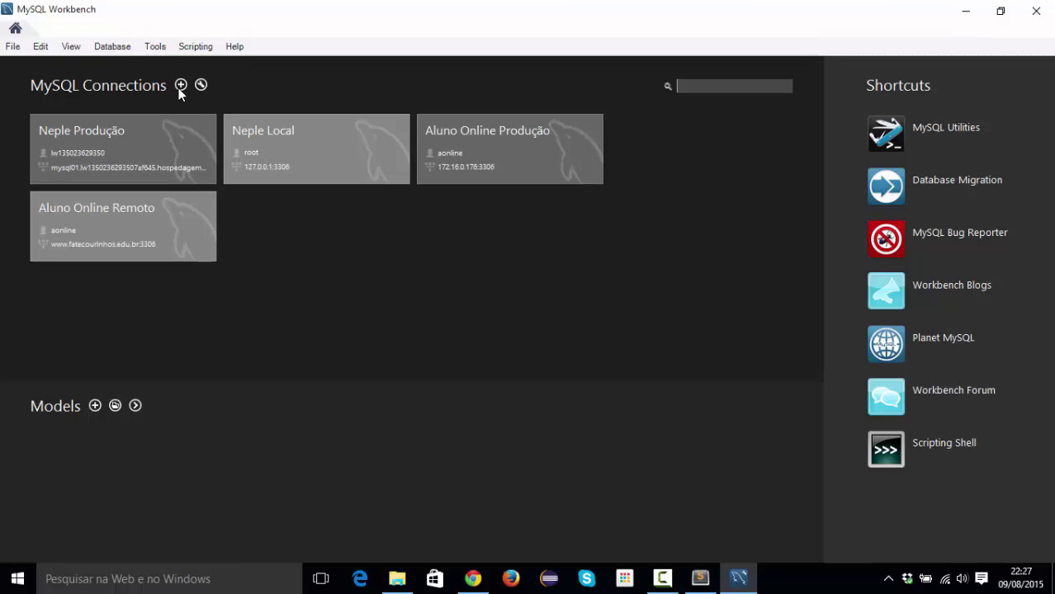
Create a new connection named 'Conexão Local' to 127.0.0.1:3306, keeping username root.
left_click(178, 89)
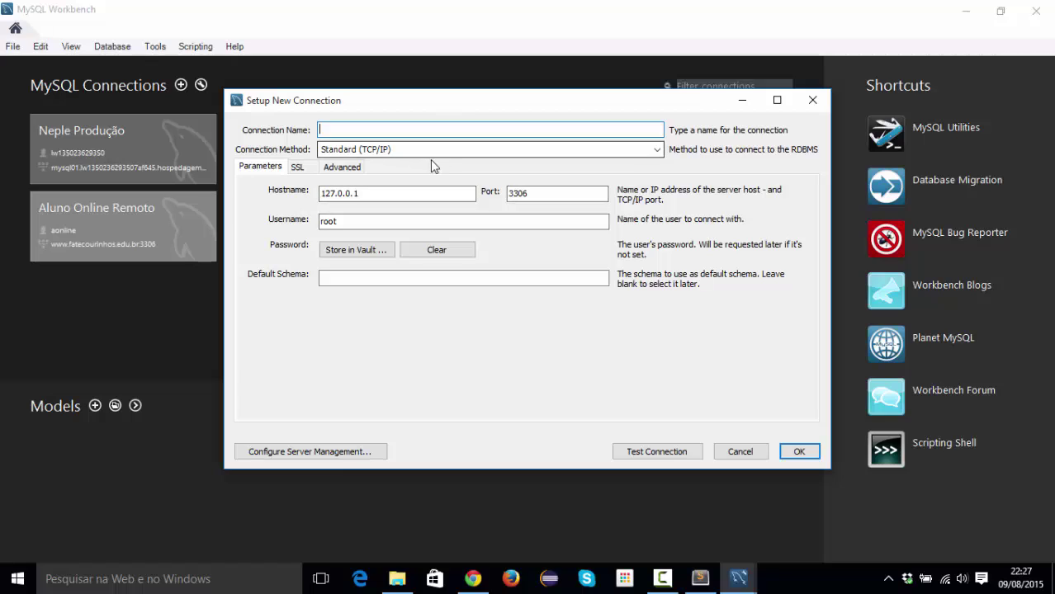
type("C")
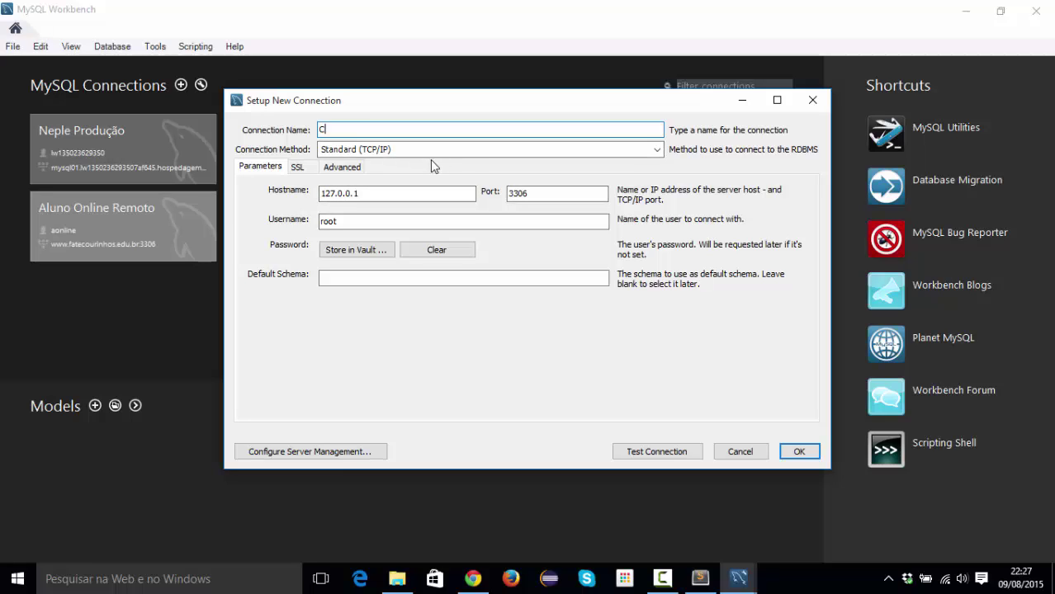
type("onexão Local")
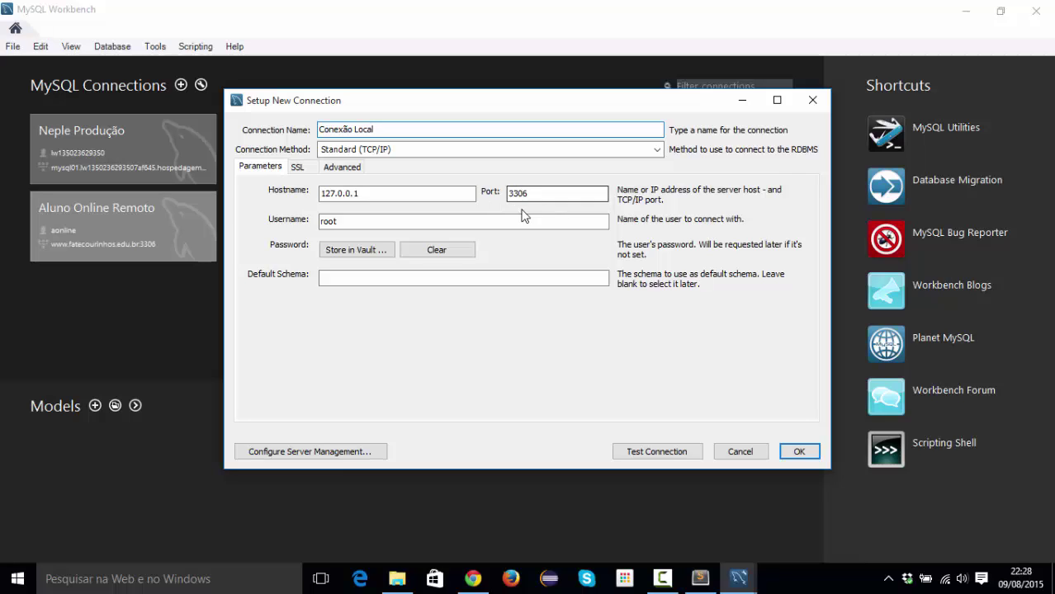
left_click_drag(356, 222, 319, 229)
left_click(345, 223)
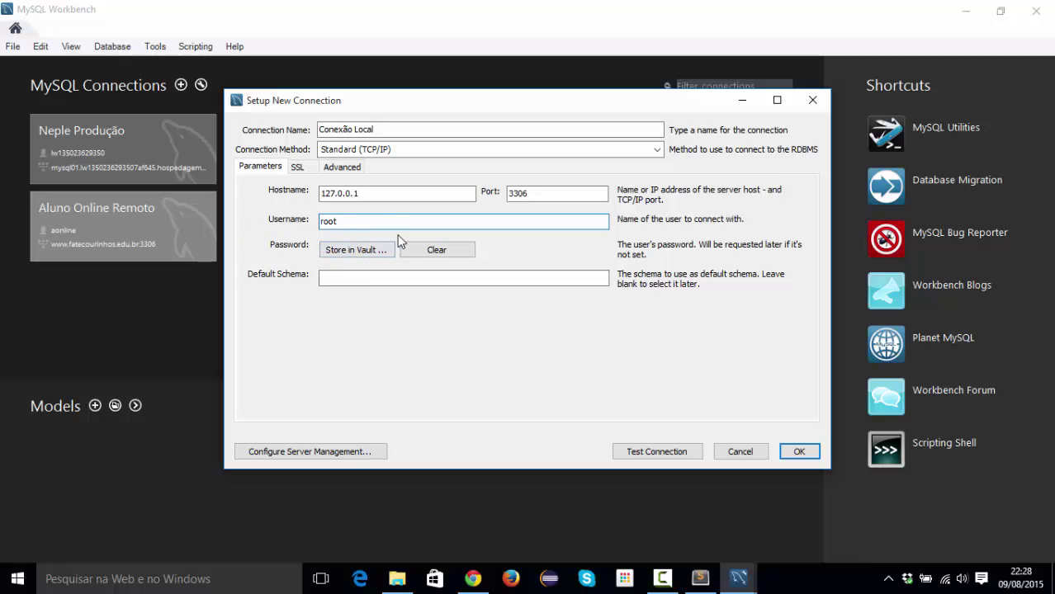
Store the root account password in the vault for Conexão Local.
left_click(337, 253)
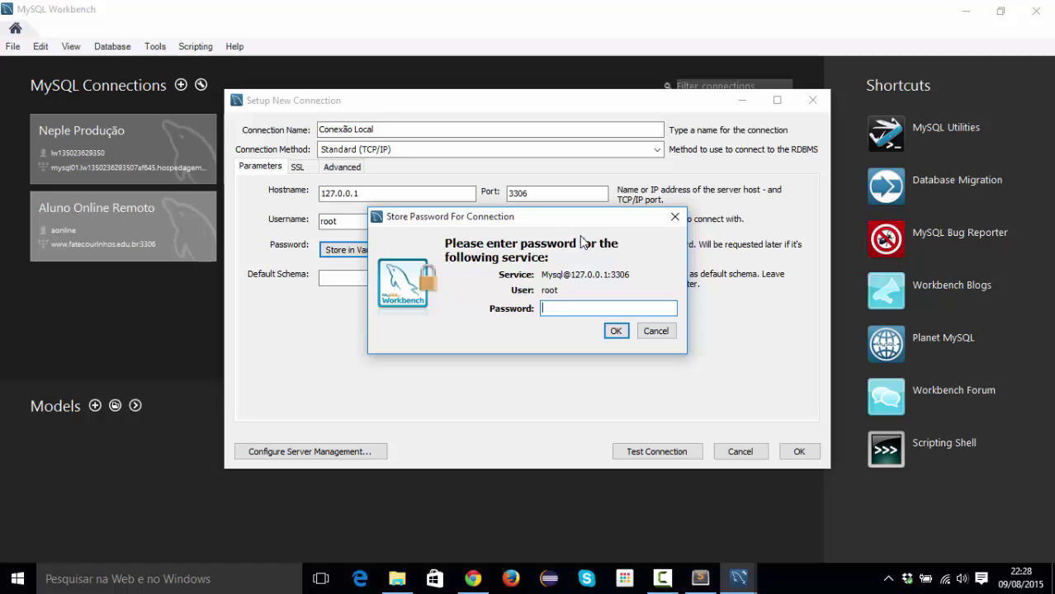
type("********")
left_click(618, 331)
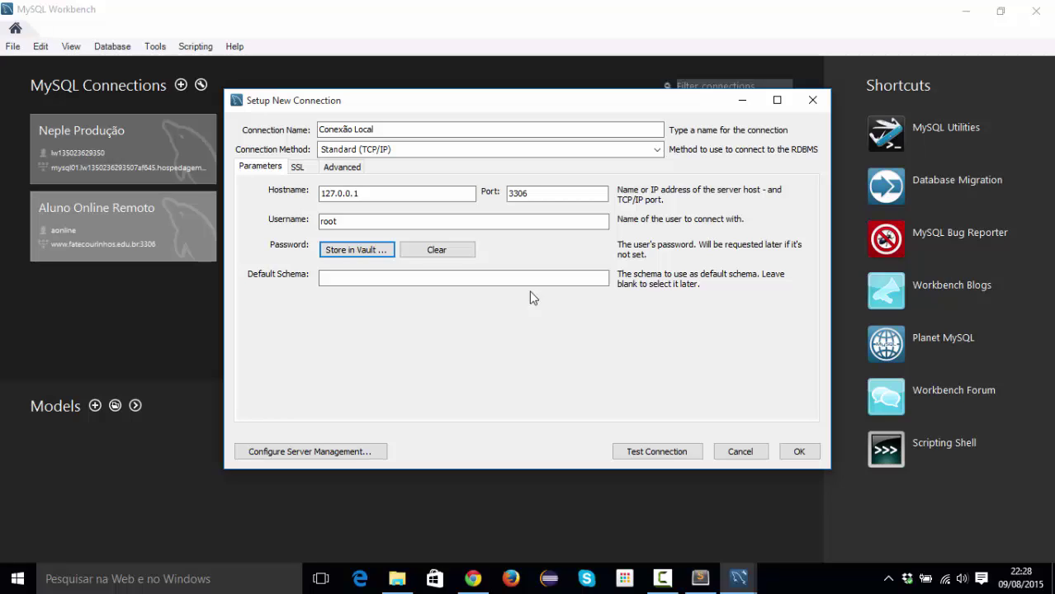
Test Conexão Local successfully and save it as a fifth connection tile.
left_click(666, 454)
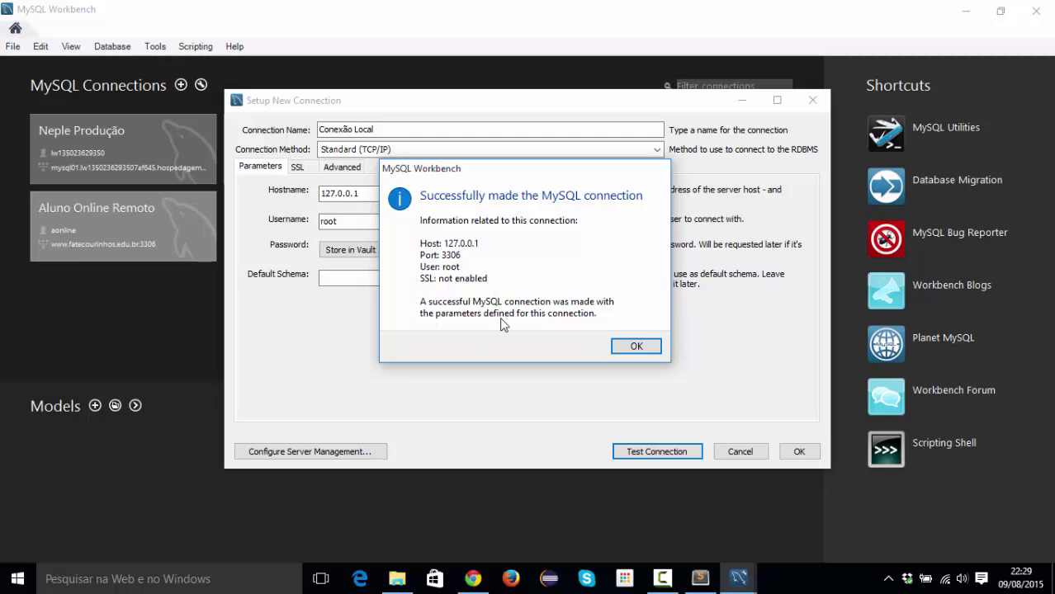
left_click(636, 347)
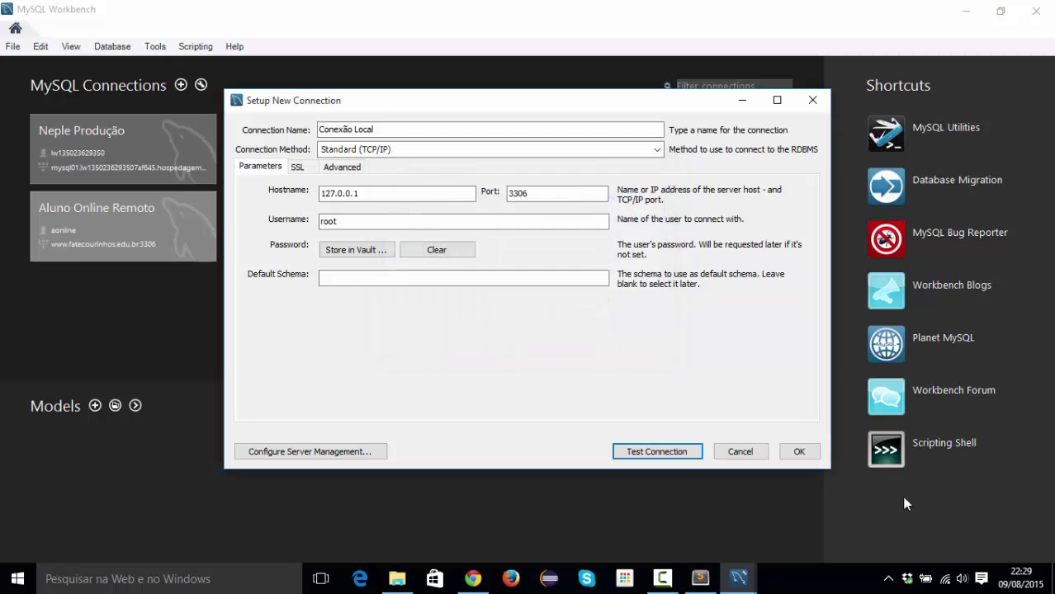
left_click(799, 451)
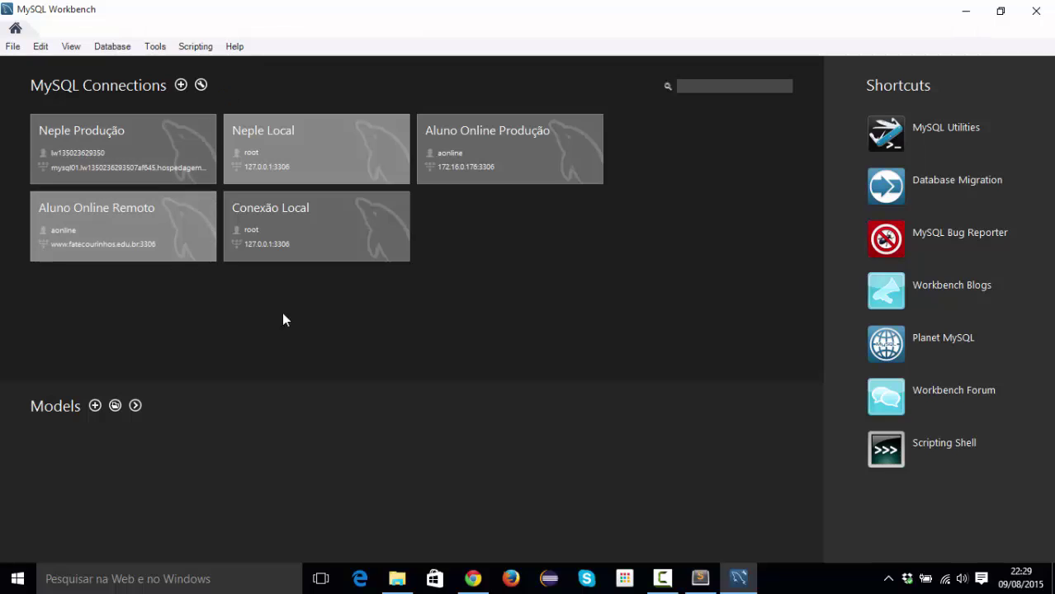
Open the Conexão Local session, then close Workbench and switch to the YouTube tab in Chrome.
left_click(314, 237)
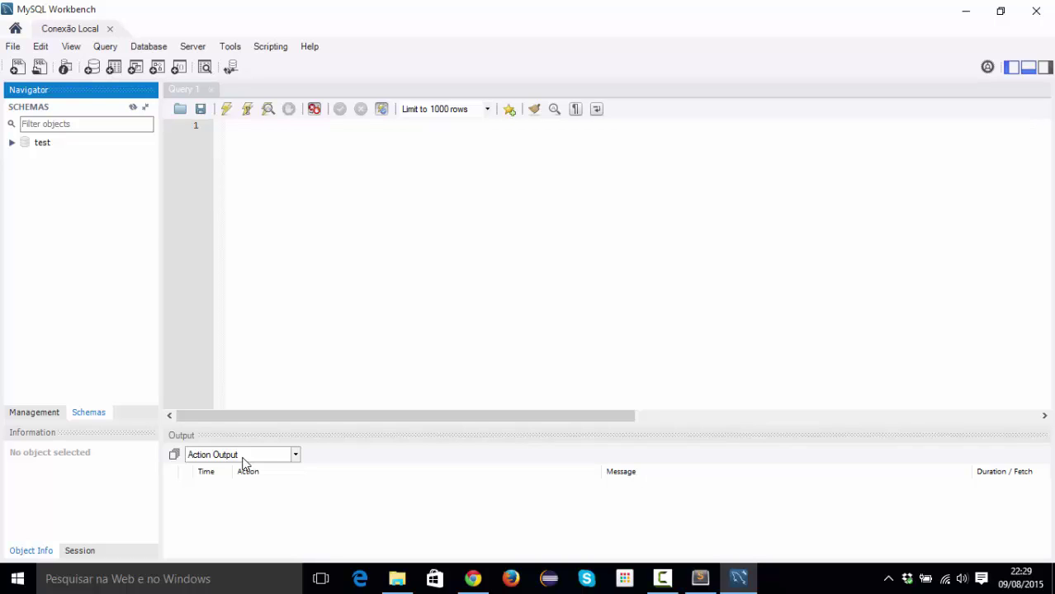
left_click(109, 28)
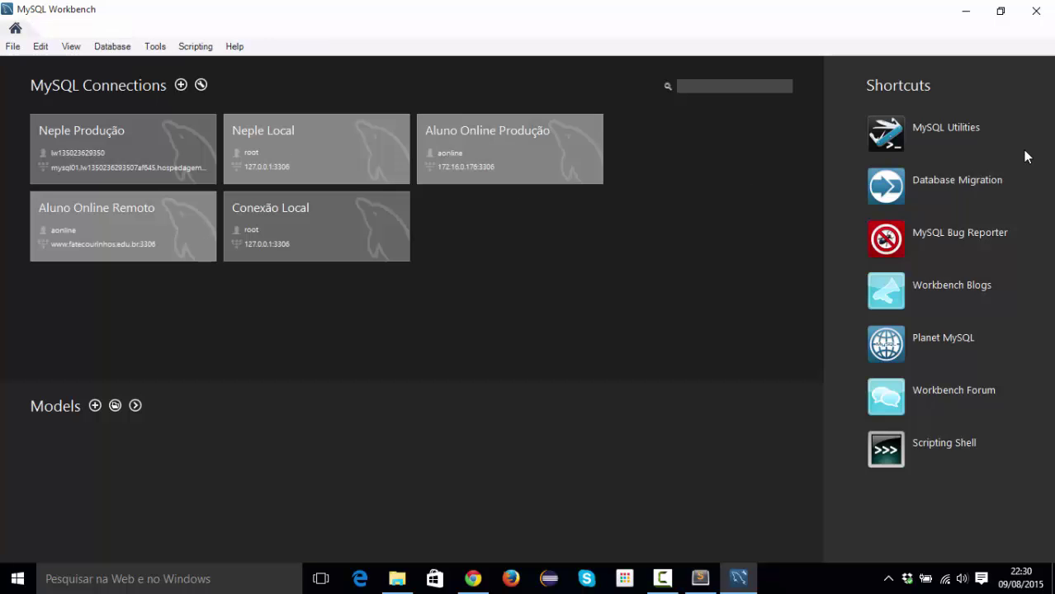
left_click(1032, 12)
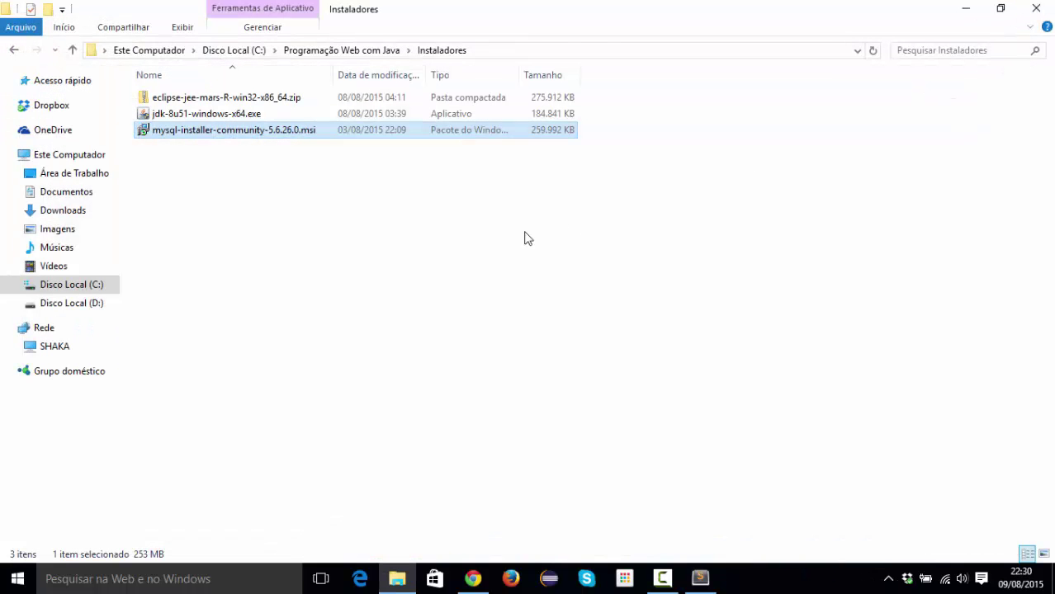
left_click(473, 578)
left_click(226, 9)
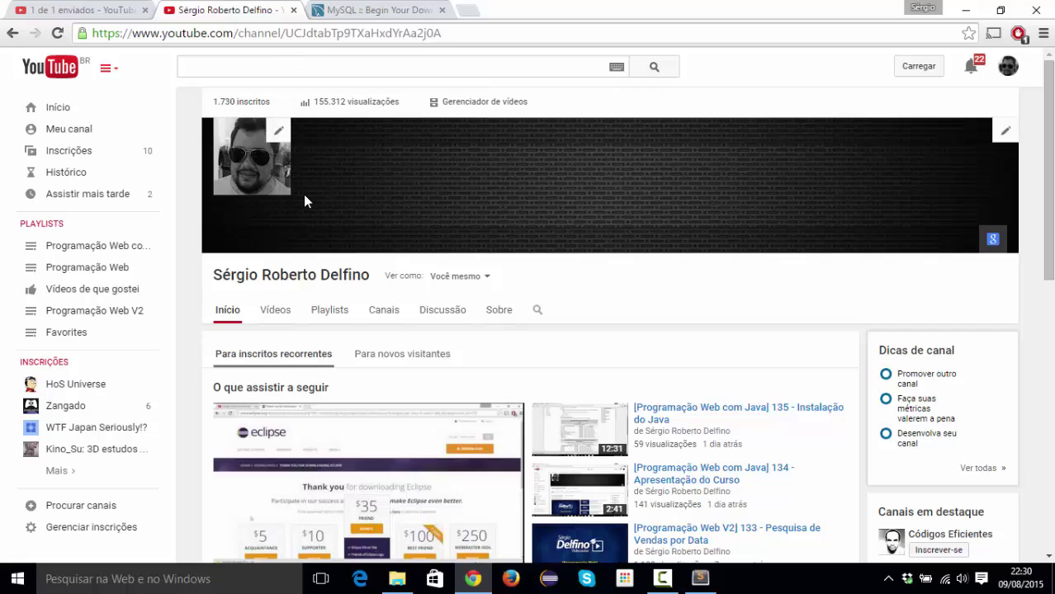